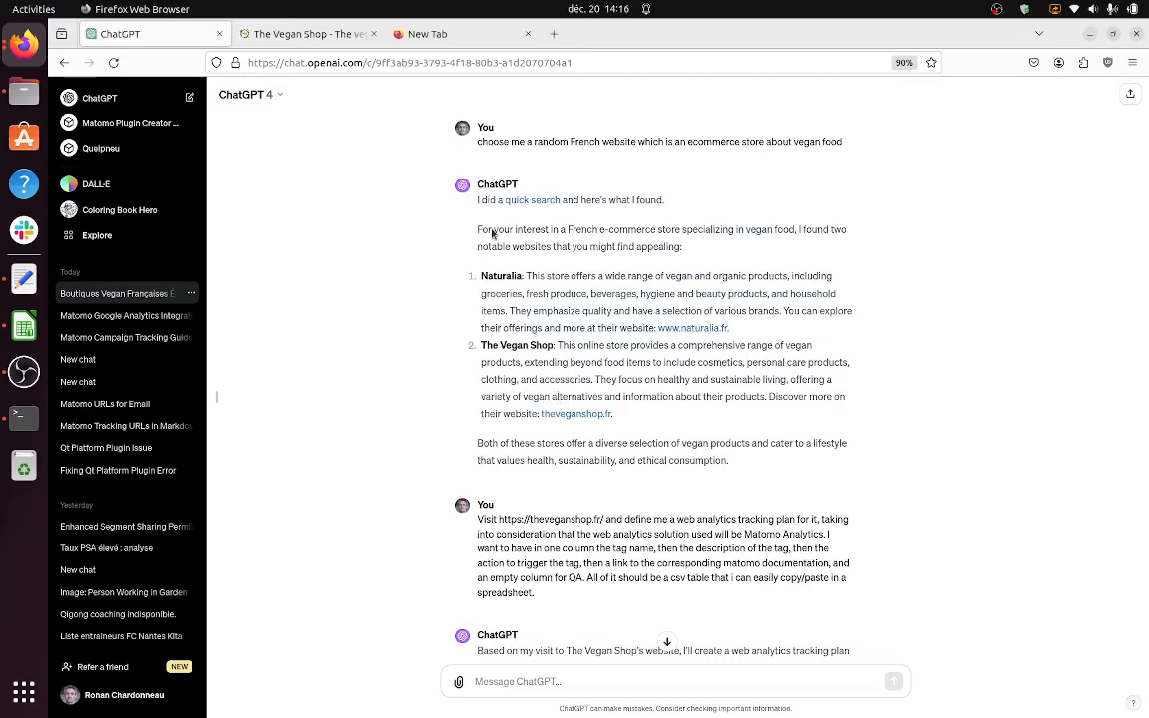
Step: Look over The Vegan Shop's home page in its open browser tab
left_click(298, 37)
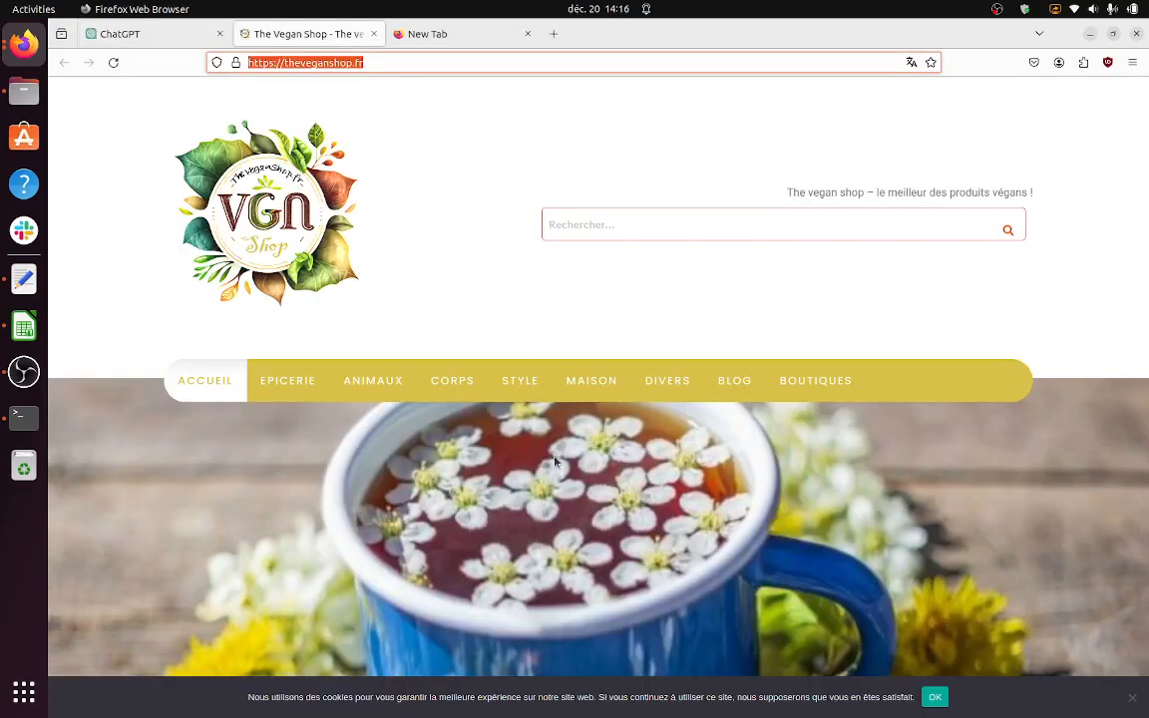
scroll(711, 425, "down", 5)
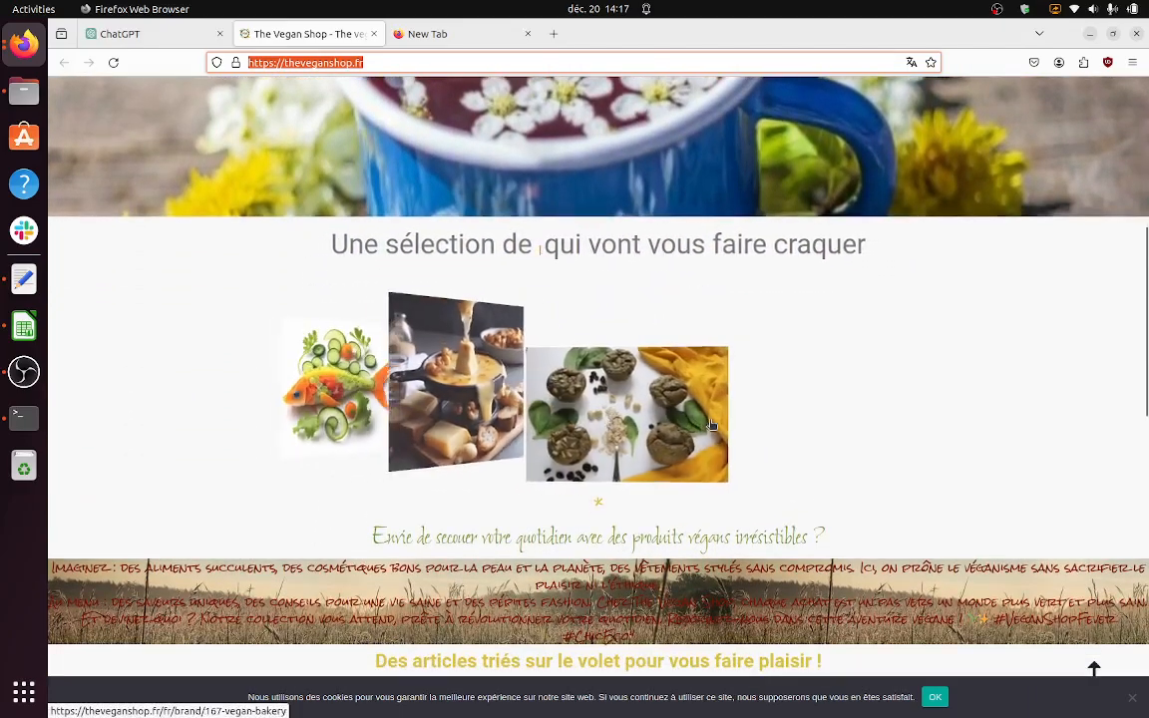
scroll(671, 225, "up", 5)
Step: Review the ChatGPT prompt requesting a Matomo tracking plan and the CSV table generated in reply
left_click(135, 42)
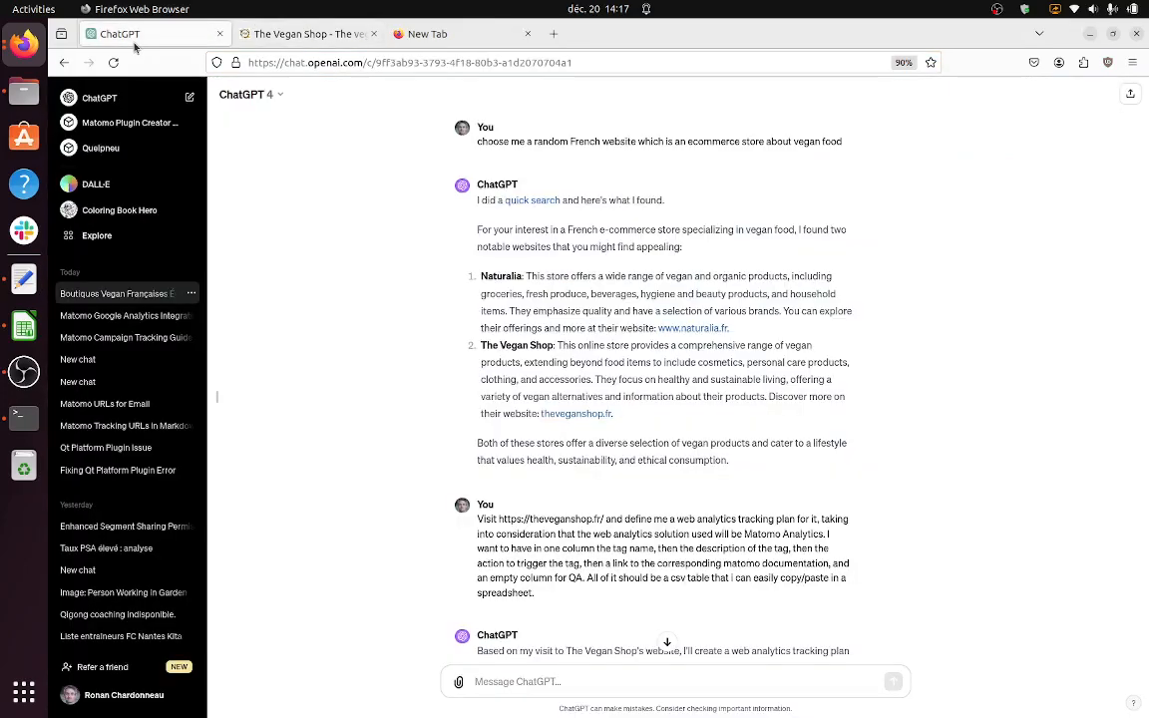
scroll(602, 351, "down", 2)
scroll(603, 354, "down", 1)
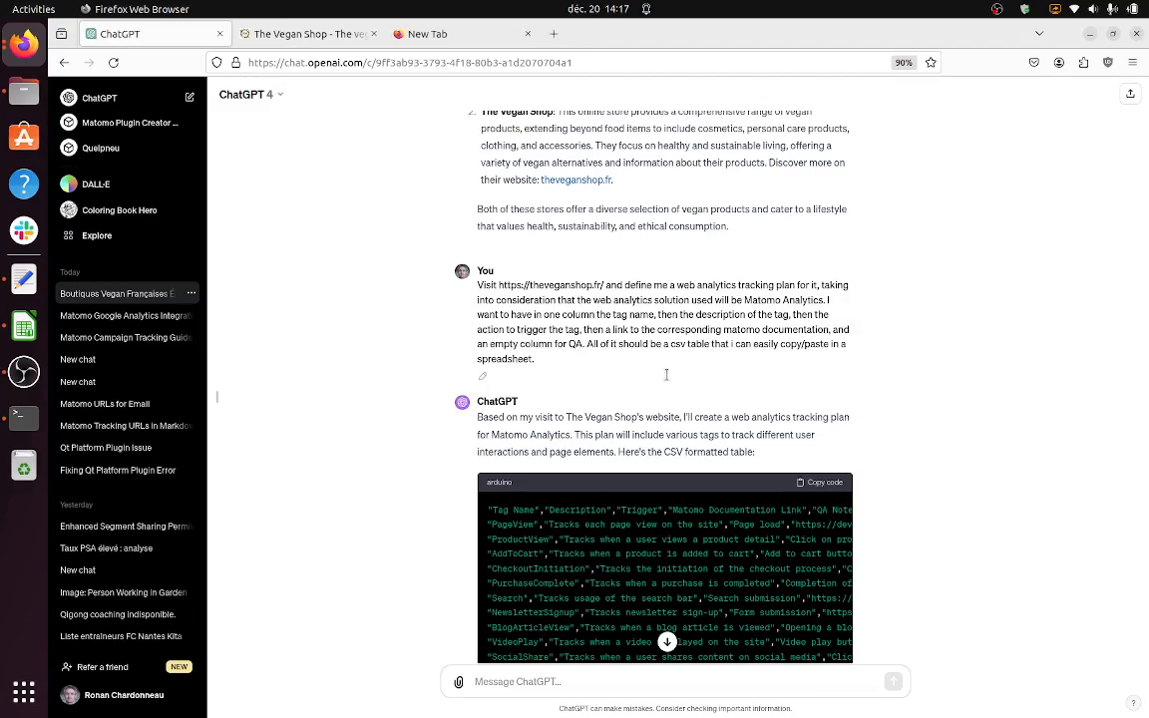
scroll(668, 374, "down", 3)
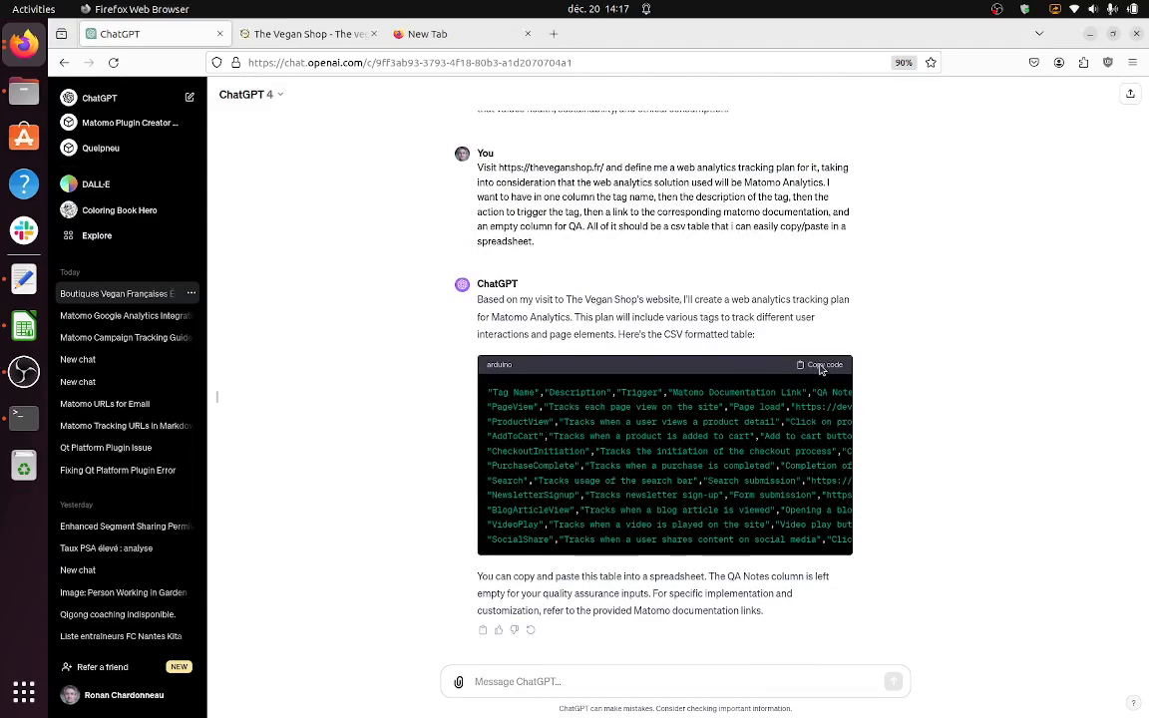
Step: Switch to LibreOffice Calc, enlarge the tracking plan to 140% and examine the PageView tag and its documentation link
left_click(24, 326)
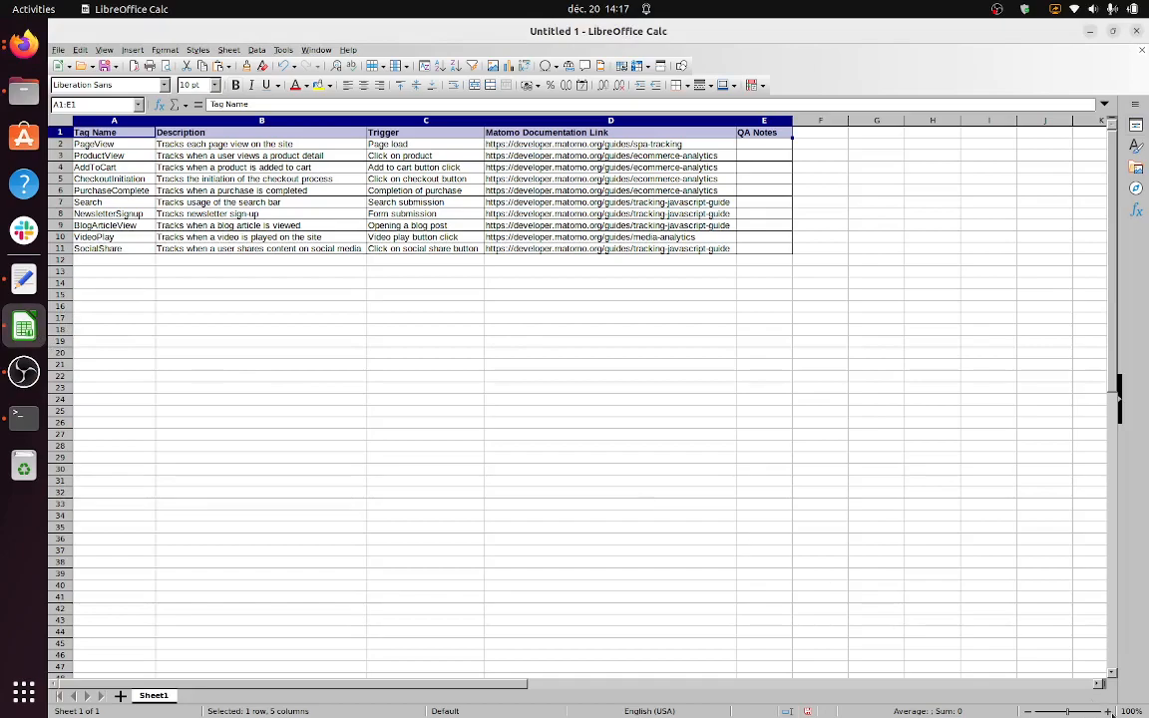
left_click(1109, 711)
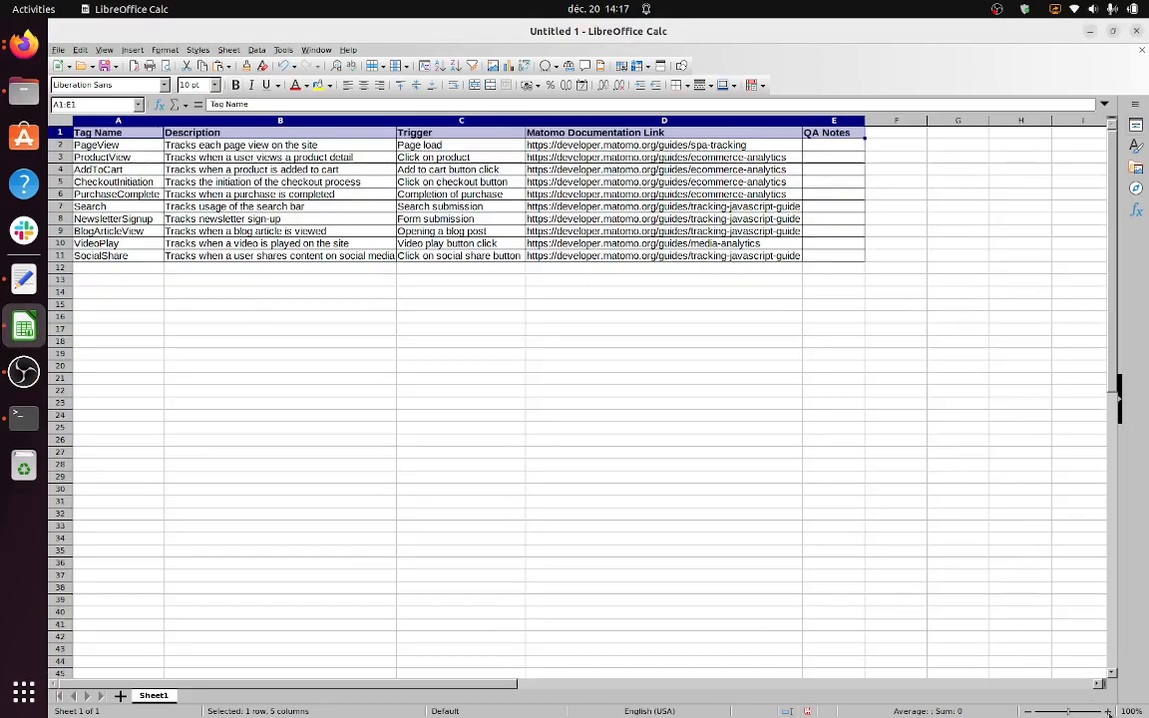
left_click(1109, 711)
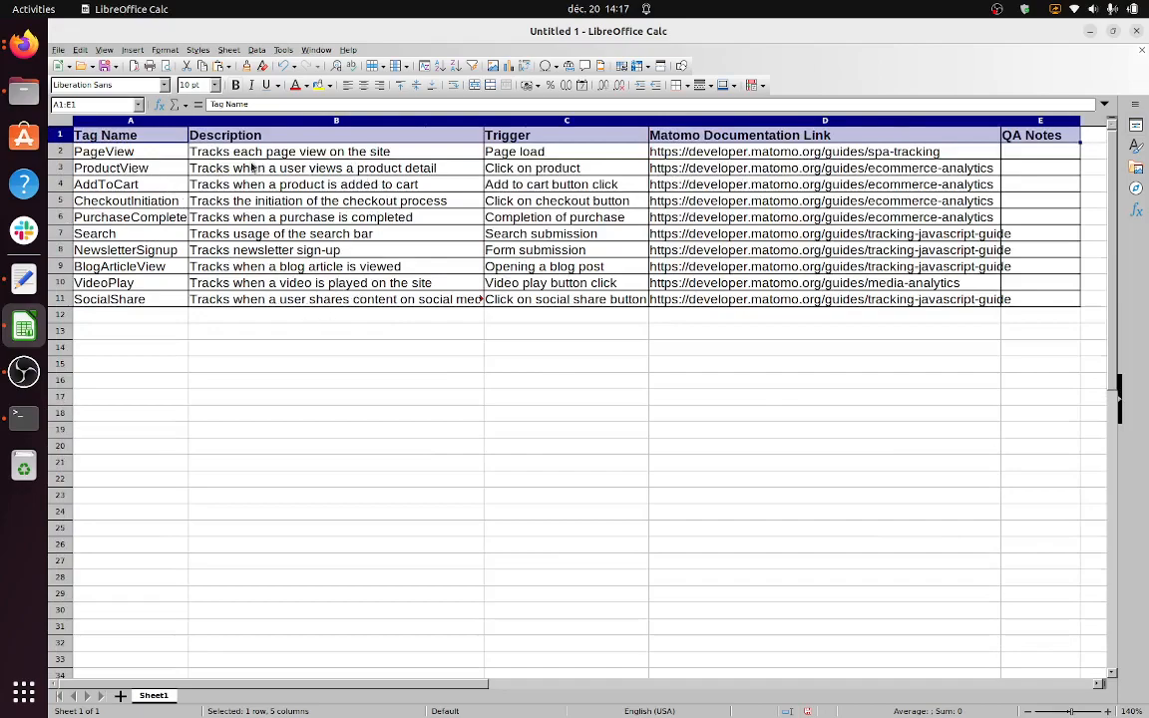
left_click(141, 158)
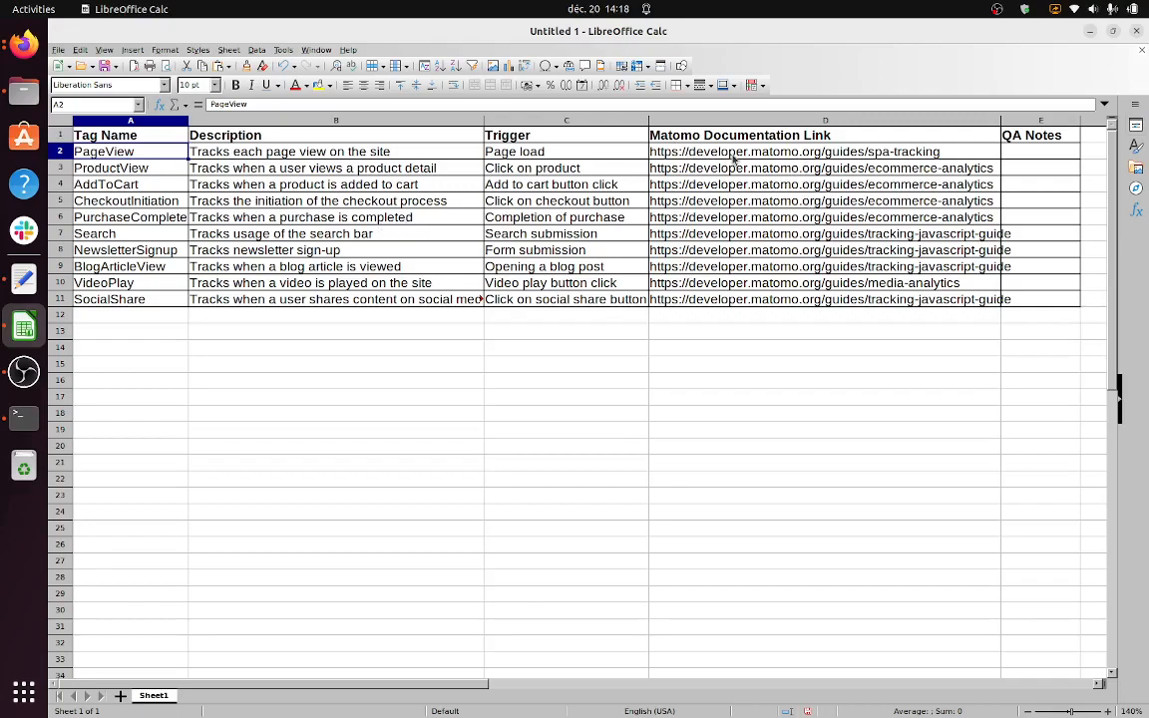
left_click(686, 157)
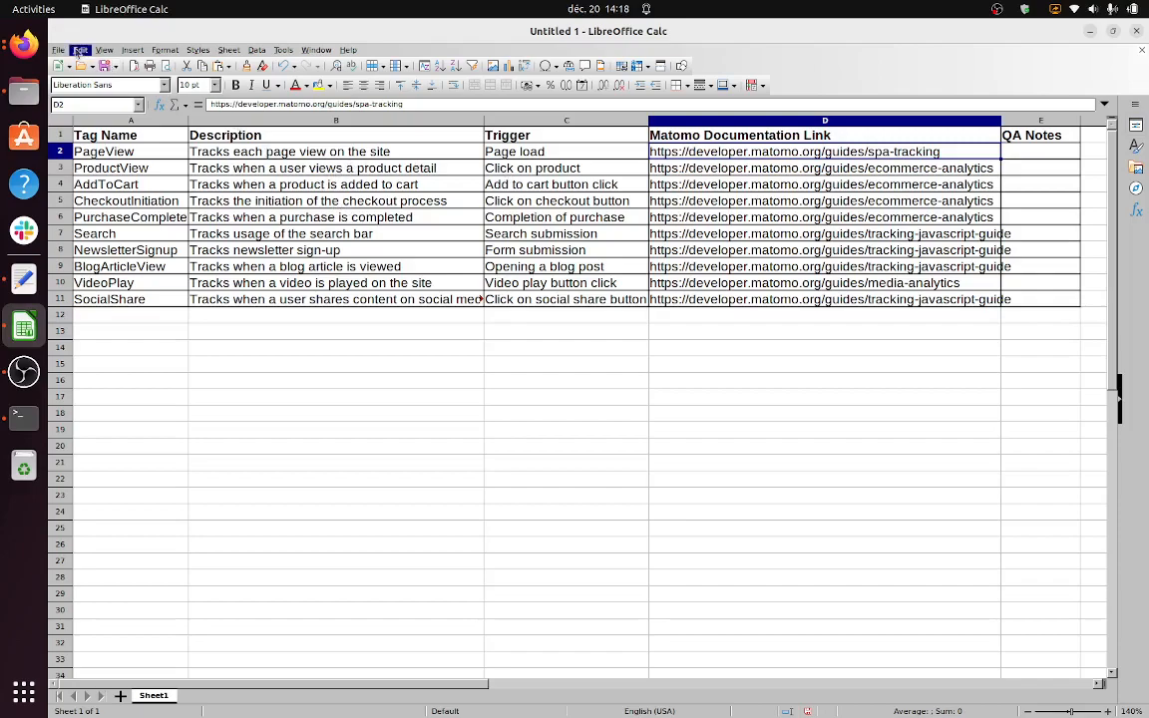
Step: Switch to Firefox and look through the Corps category page of The Vegan Shop
left_click(30, 47)
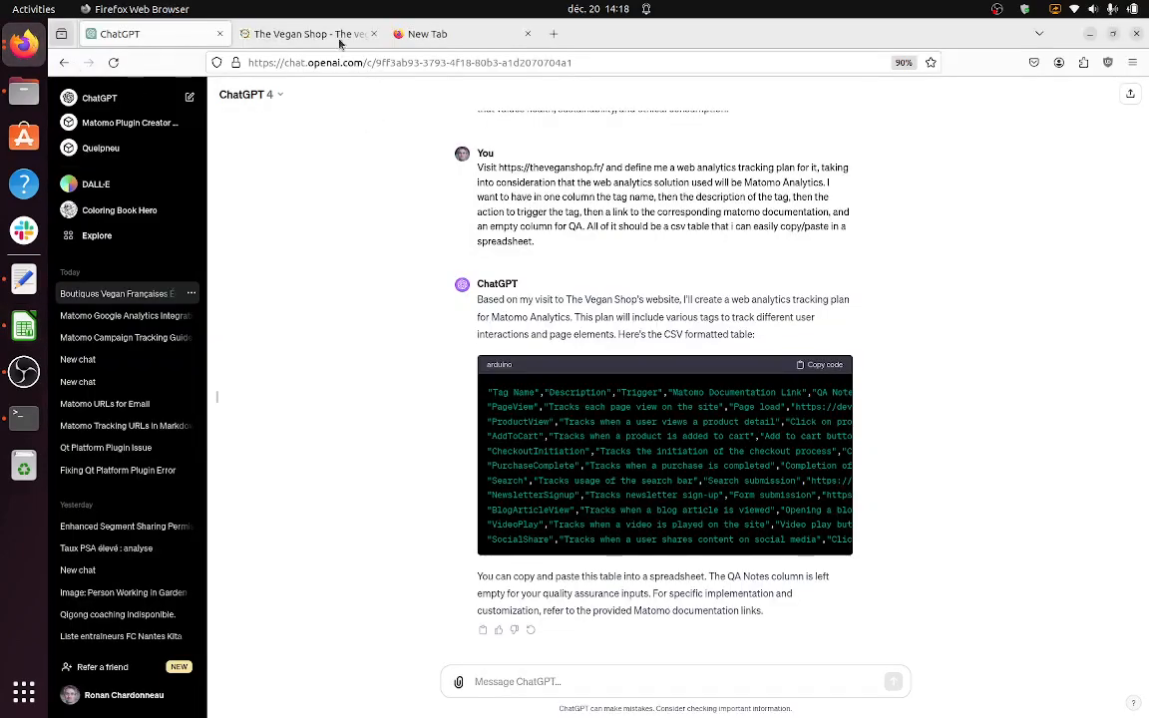
left_click(307, 38)
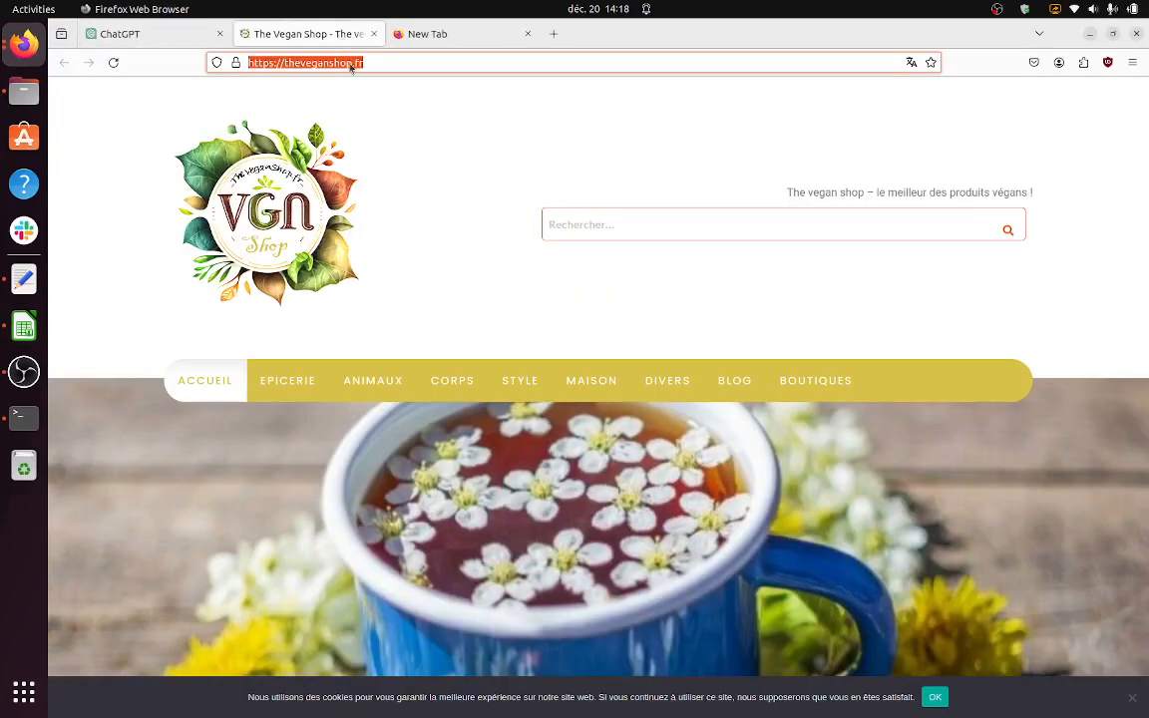
left_click(450, 385)
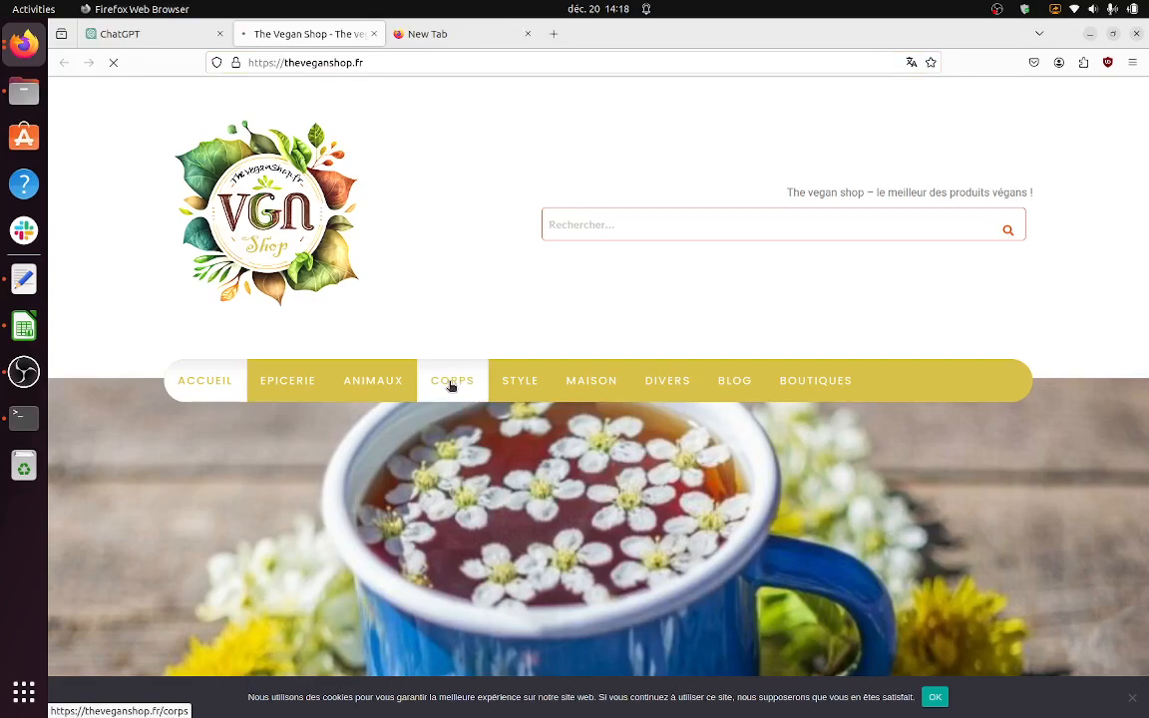
scroll(409, 289, "down", 3)
scroll(369, 234, "up", 3)
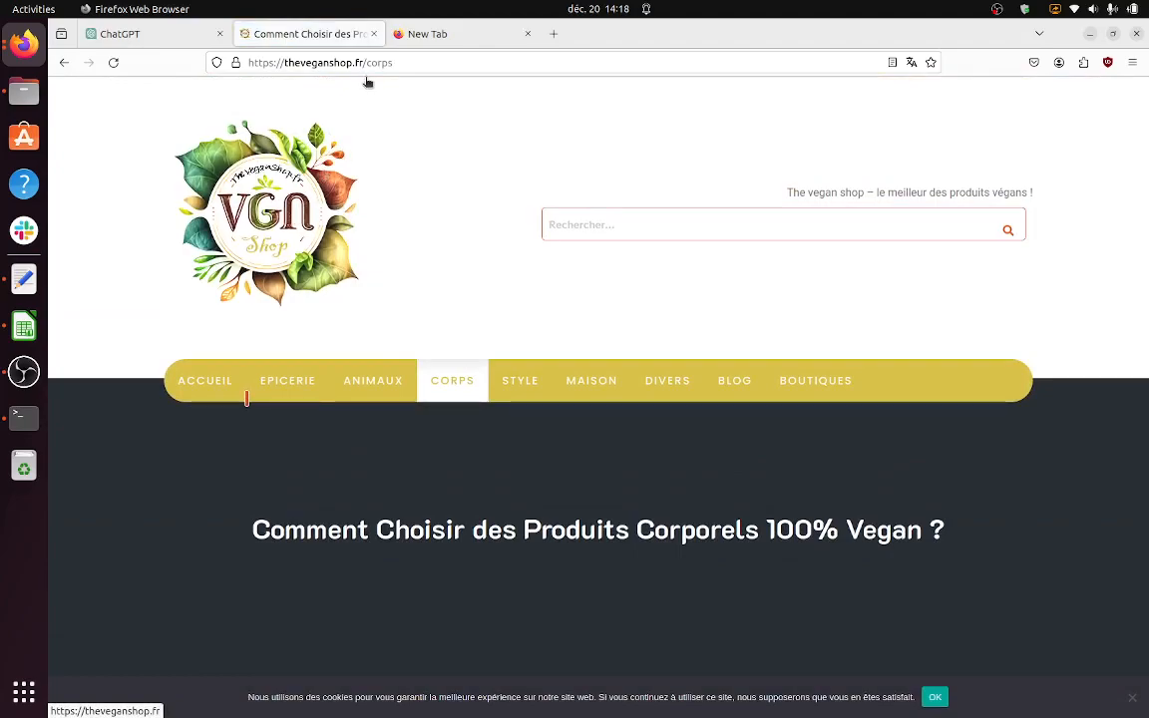
Step: Return to the shop's Accueil page and view its page source
left_click(231, 380)
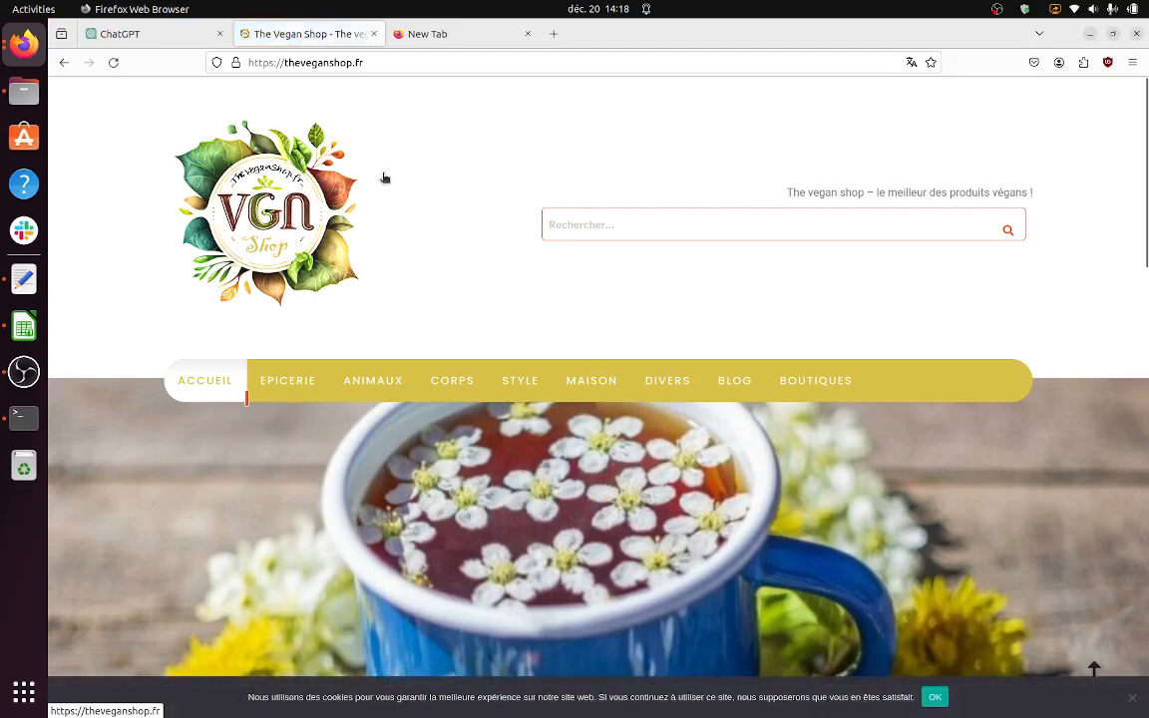
right_click(395, 165)
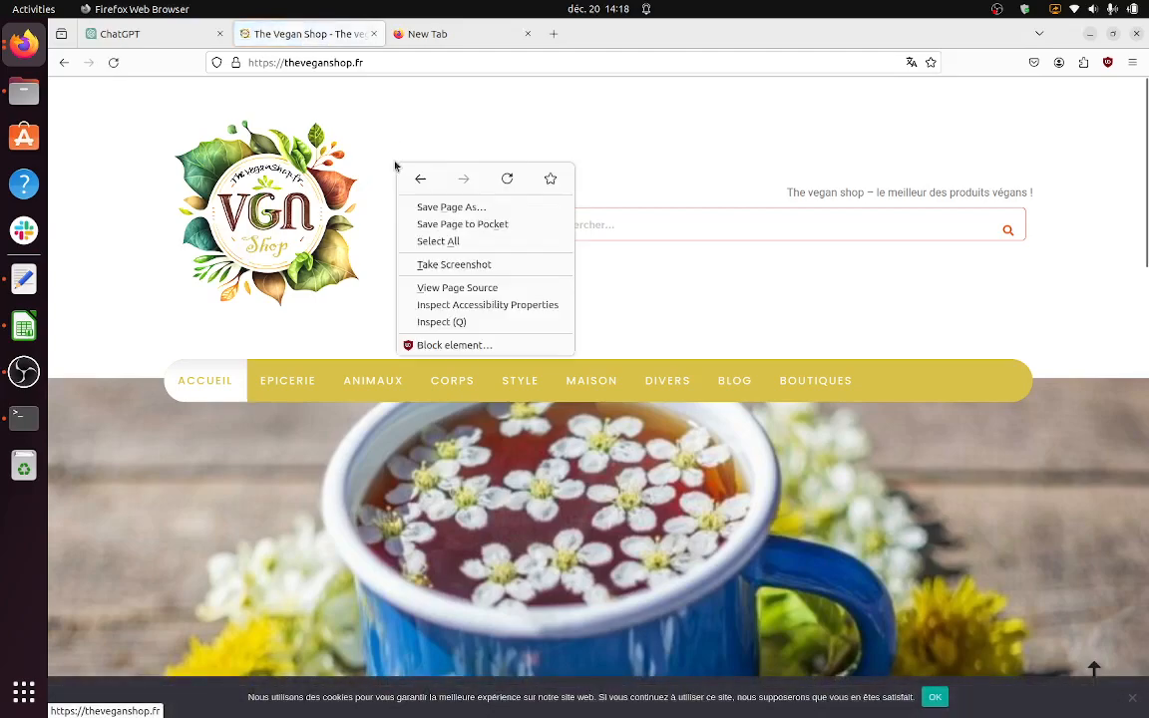
left_click(457, 289)
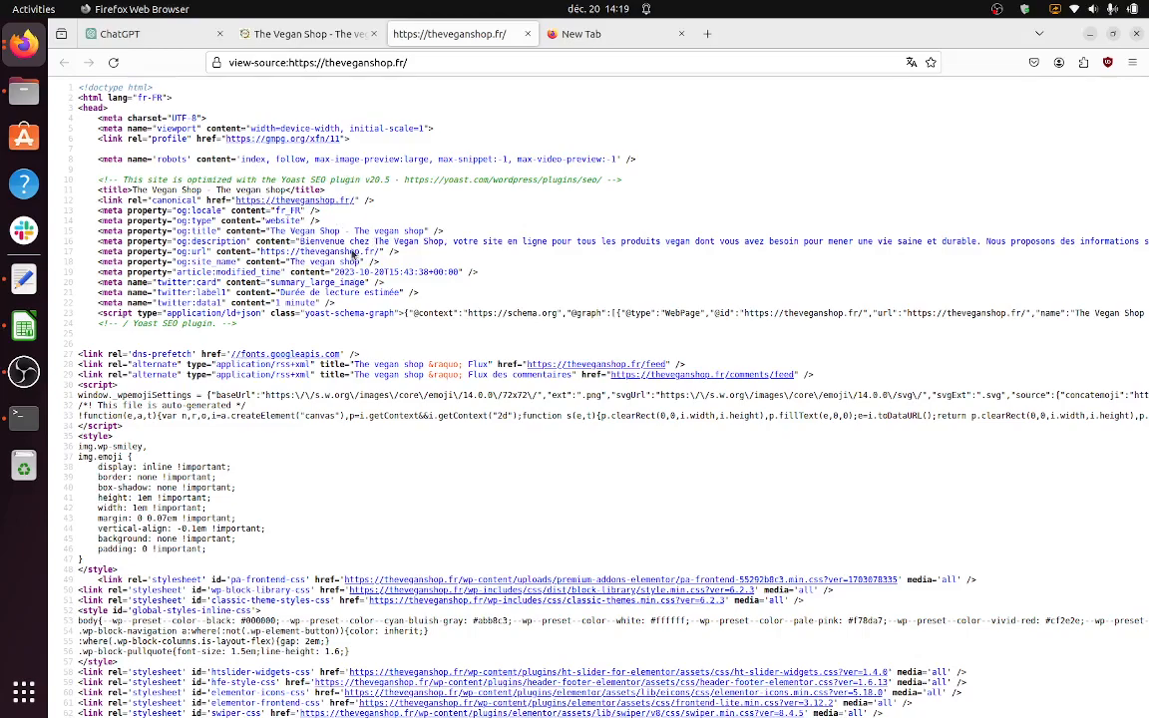
left_click(342, 35)
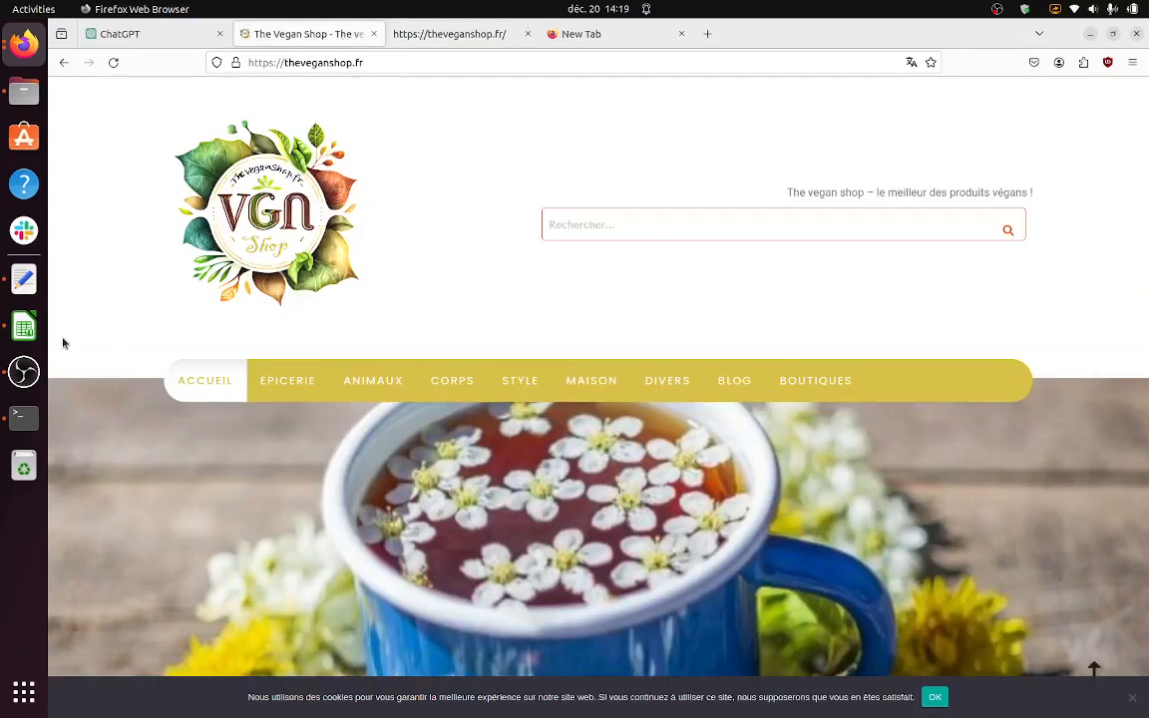
Step: Compare the Search tag's description in the LibreOffice Calc tracking plan with The Vegan Shop's home page in Firefox
left_click(24, 326)
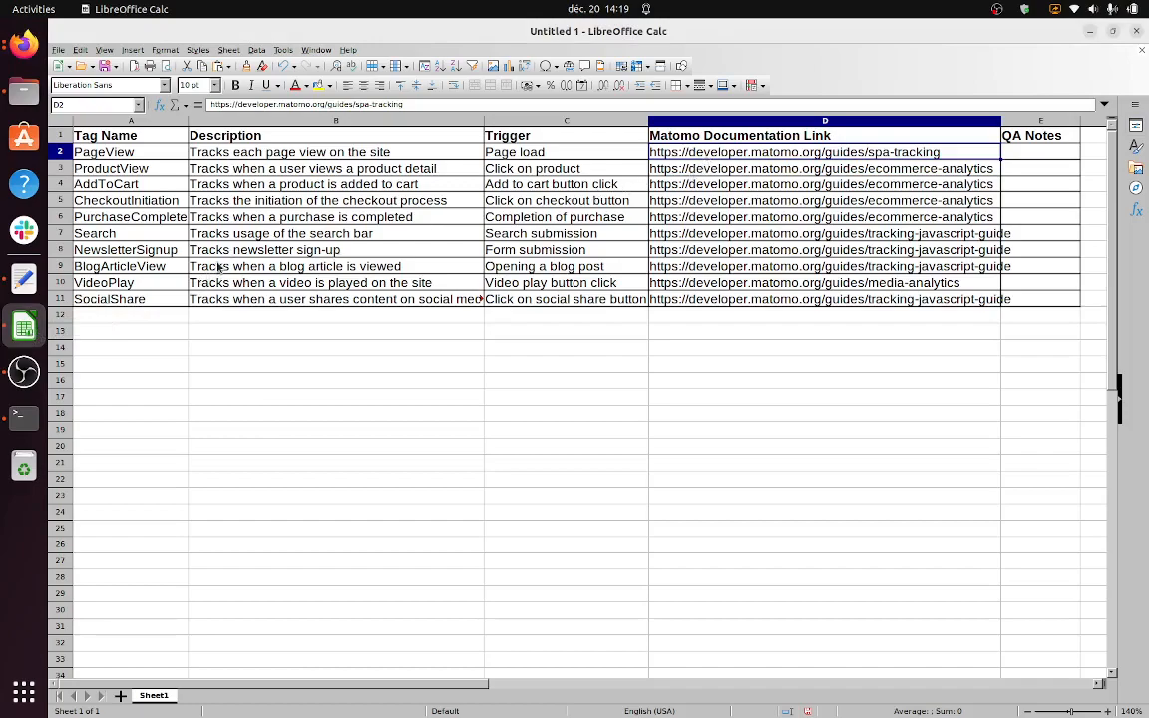
left_click(240, 239)
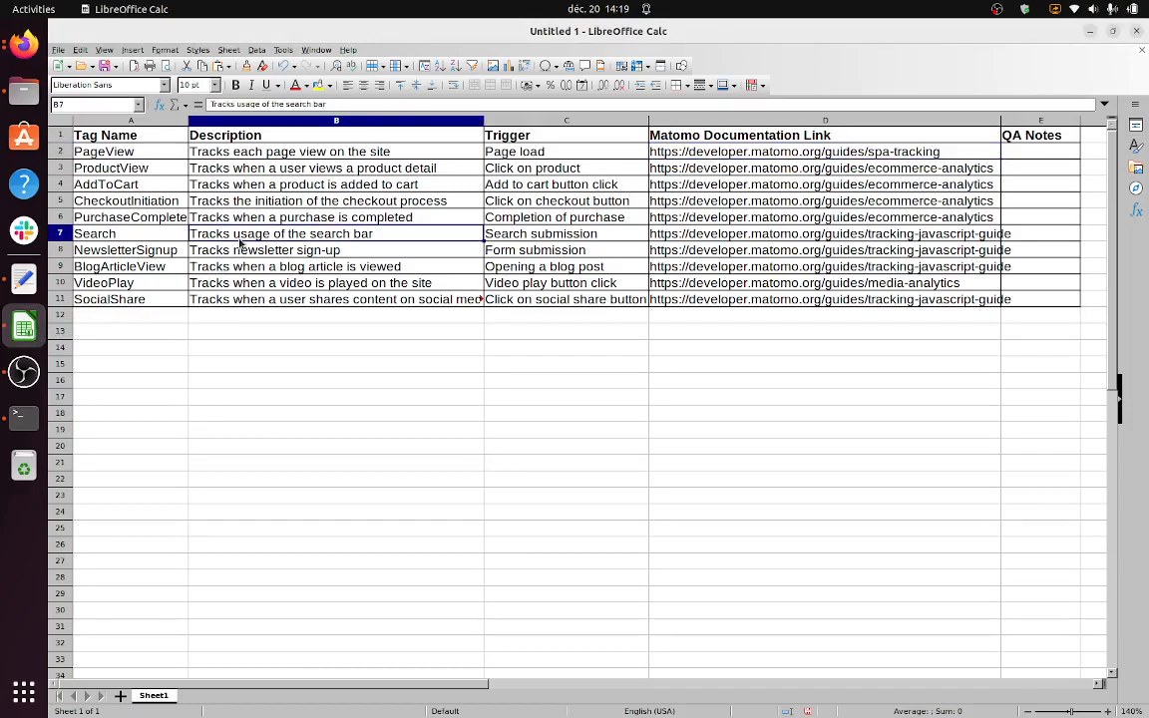
left_click(24, 44)
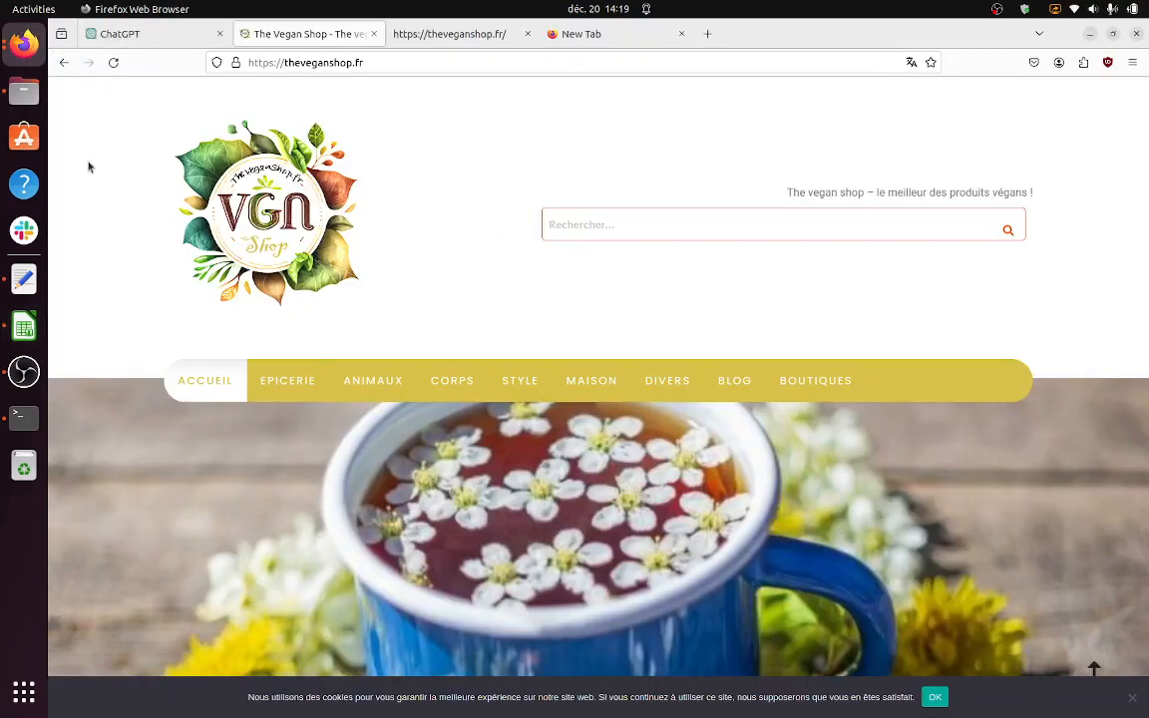
left_click(24, 329)
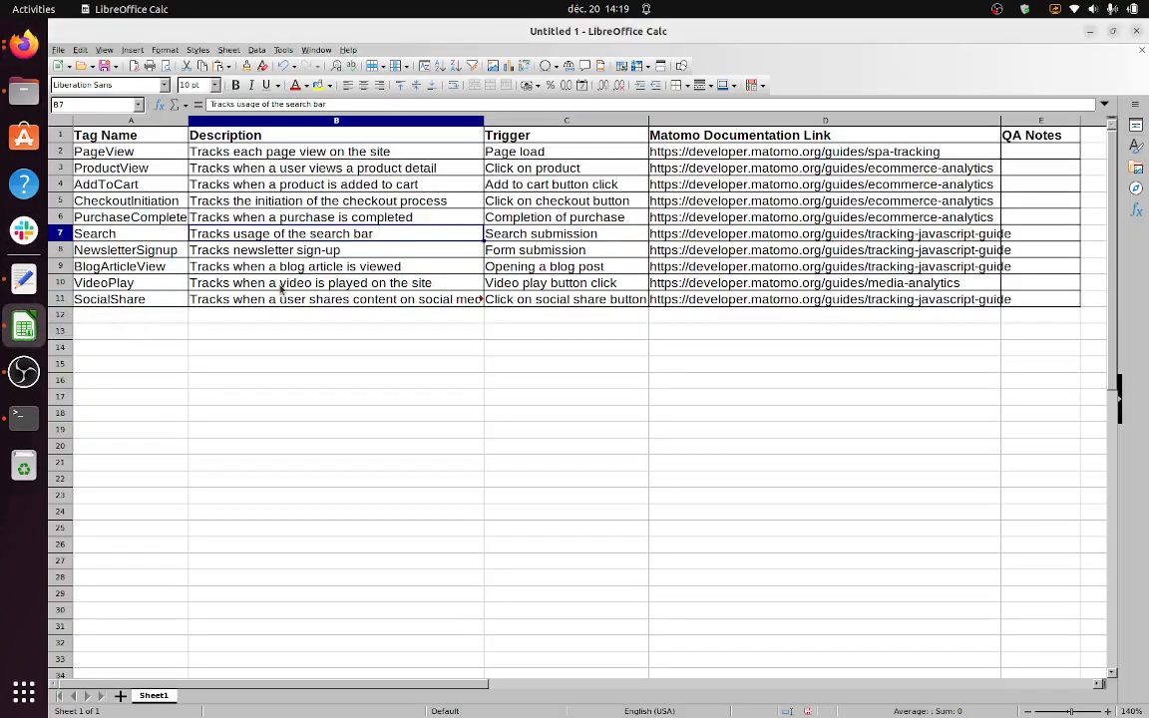
left_click(20, 45)
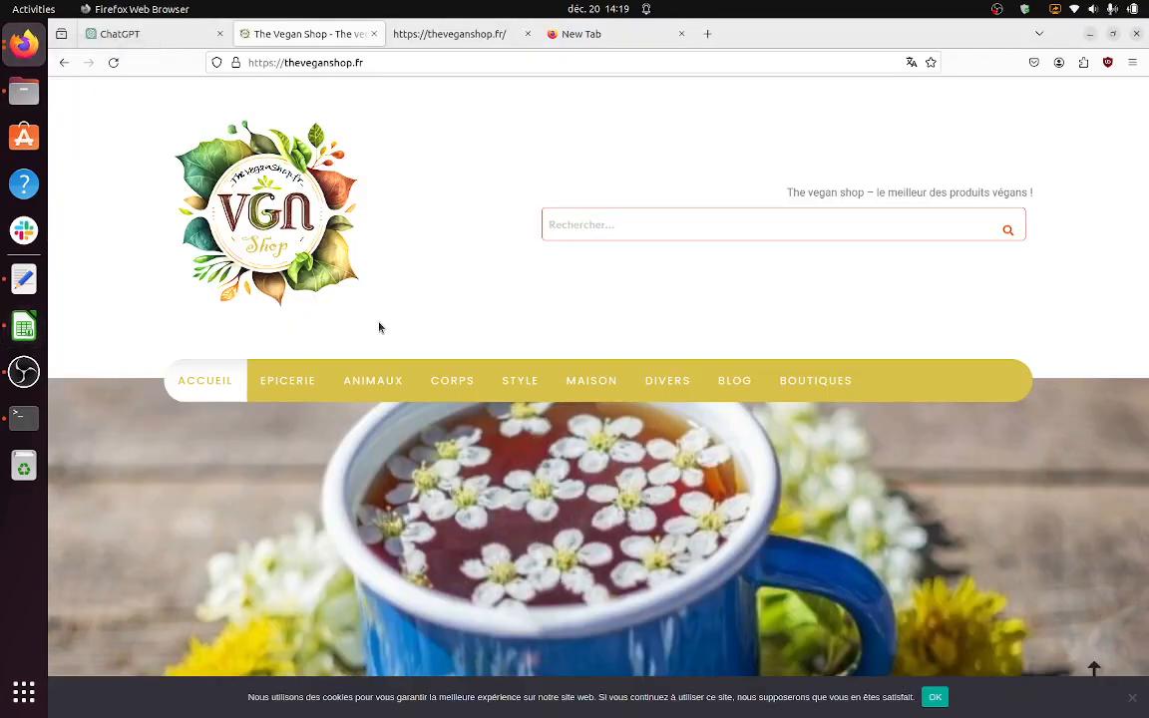
Step: Look through the shop's home page down to the footer and accept the cookie notice
scroll(418, 339, "down", 5)
scroll(416, 341, "down", 10)
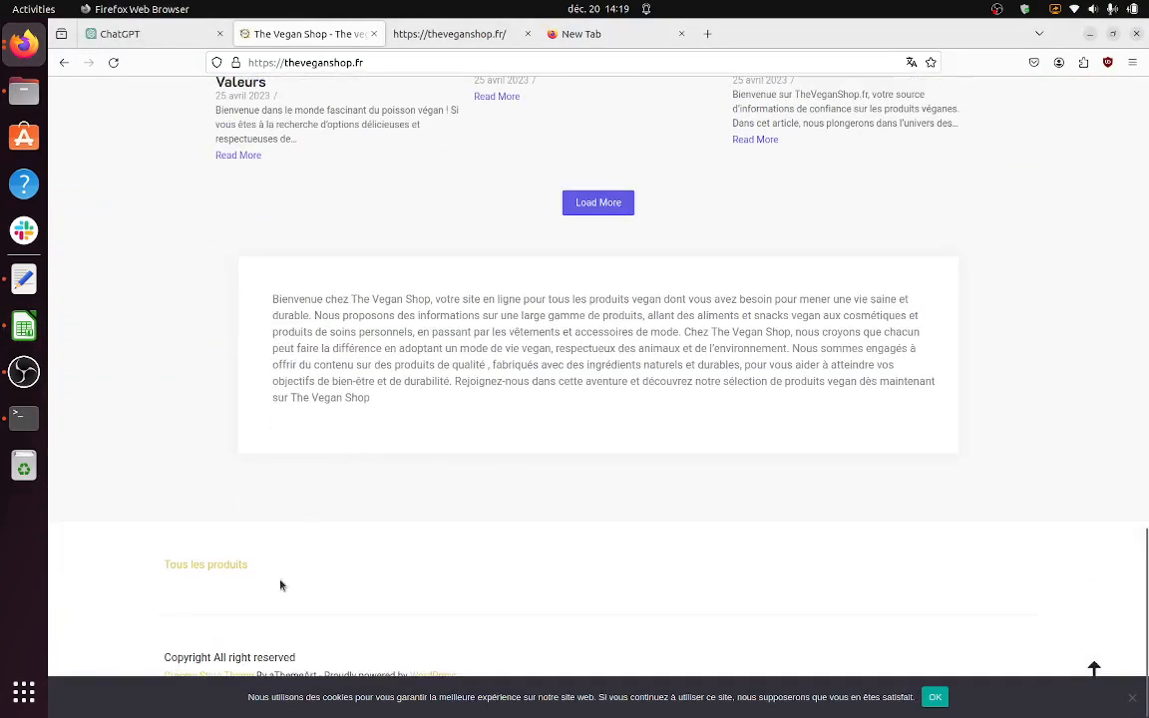
left_click(930, 698)
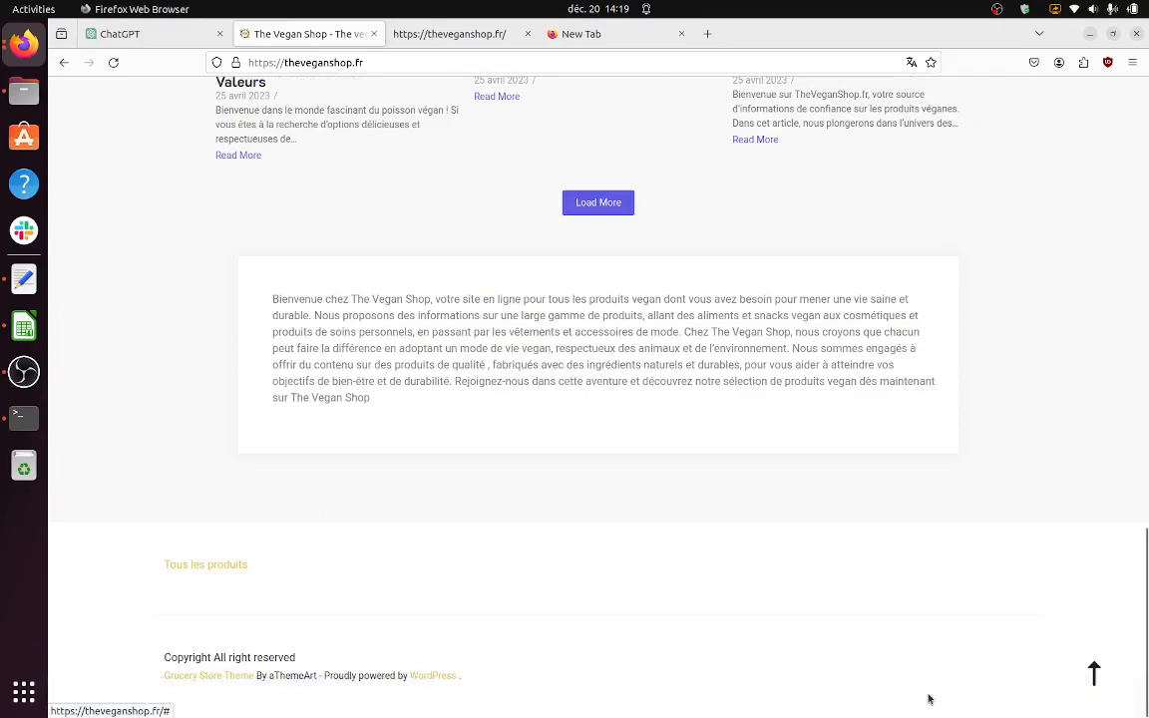
Step: Look for a newsletter sign-up on the shop's home page and search the page for "news"
scroll(825, 657, "up", 10)
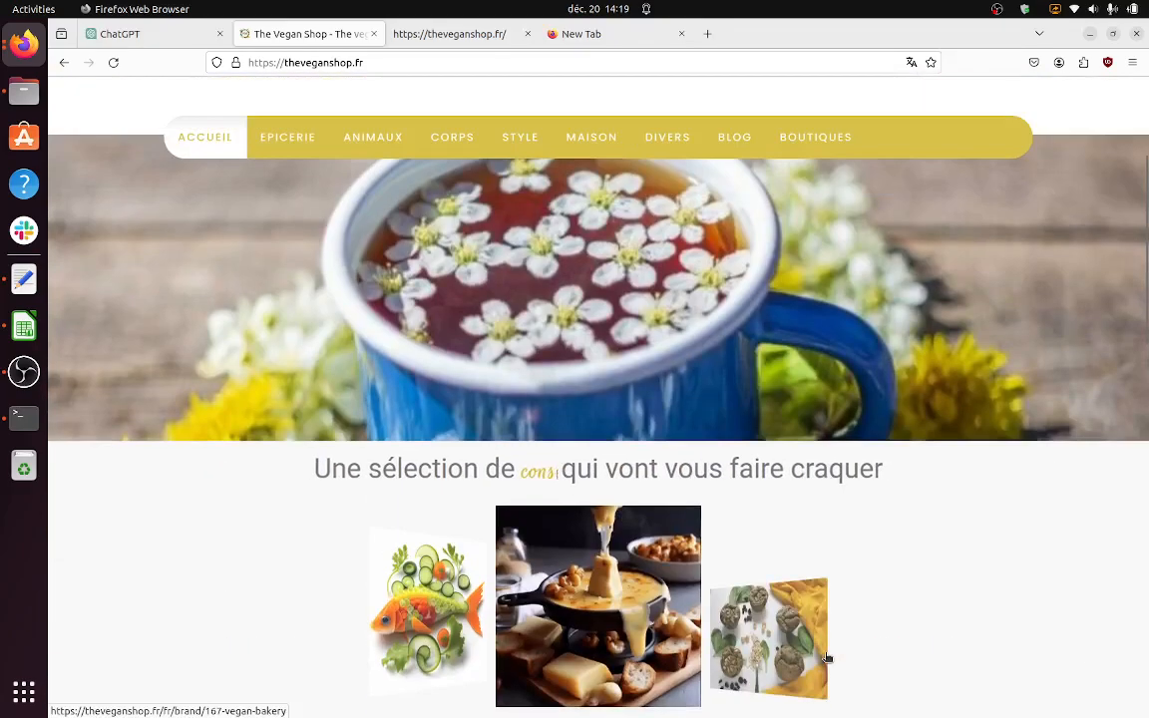
scroll(563, 528, "down", 5)
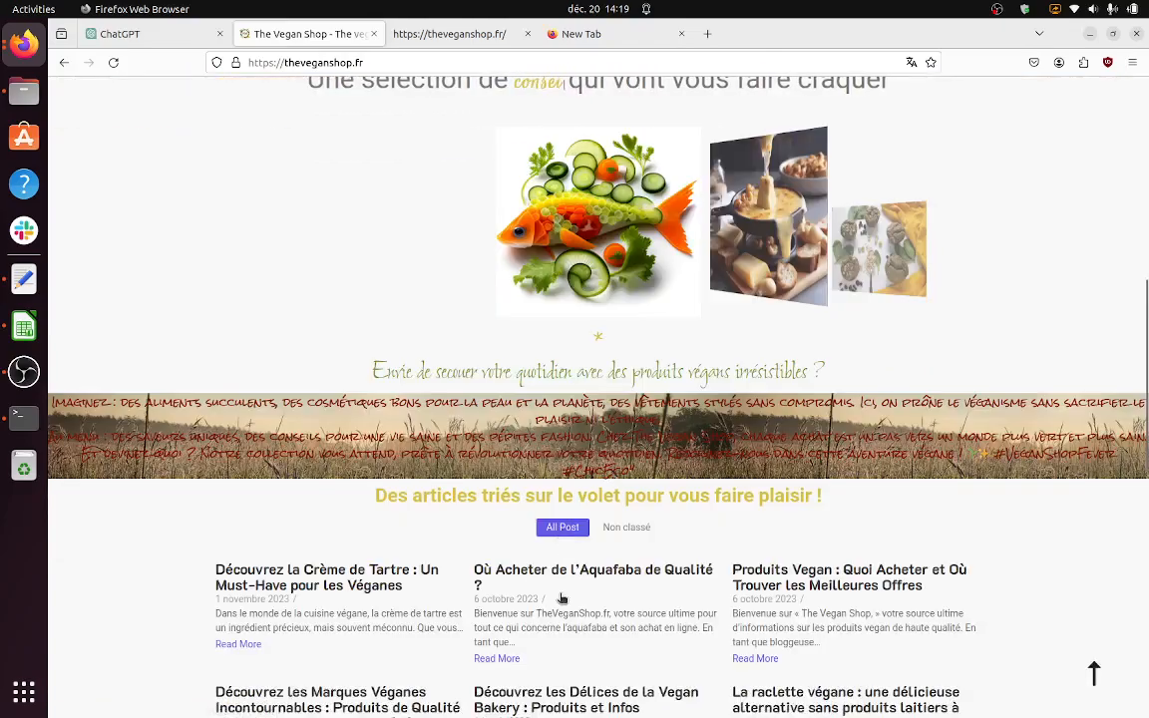
scroll(562, 598, "down", 2)
scroll(560, 595, "up", 7)
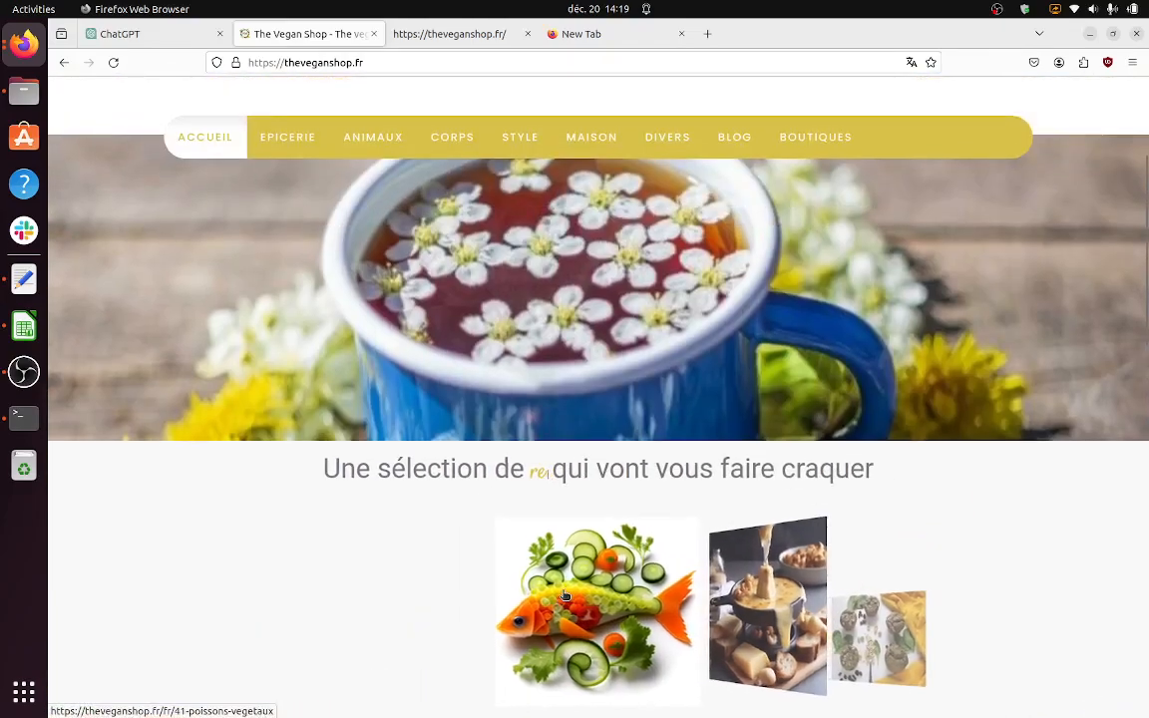
key("ctrl+f")
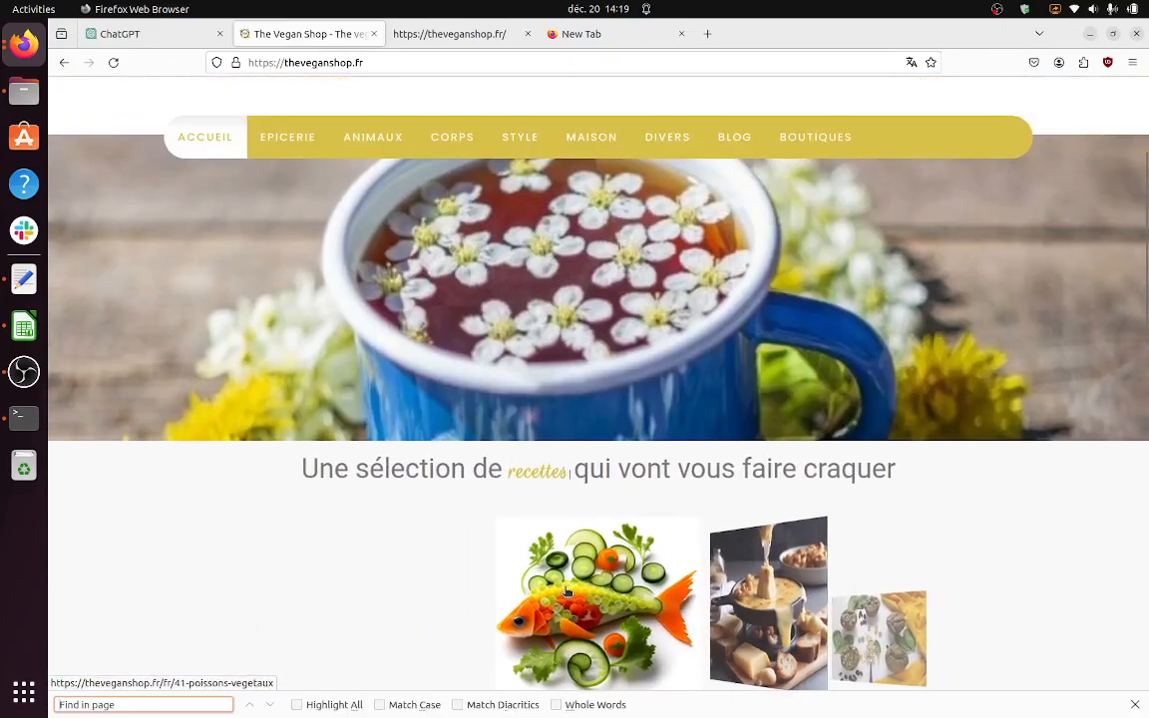
type("news")
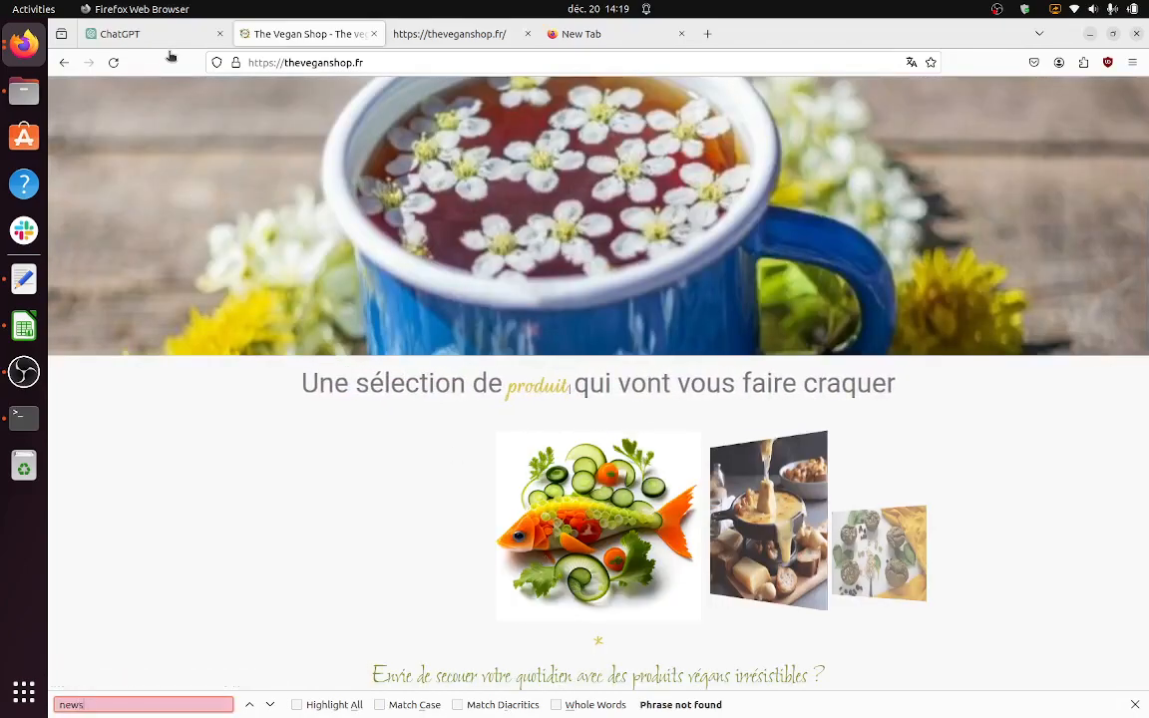
Step: Examine the BlogArticleView description in the LibreOffice Calc plan and check the shop's home page in Firefox down to its footer
left_click(24, 324)
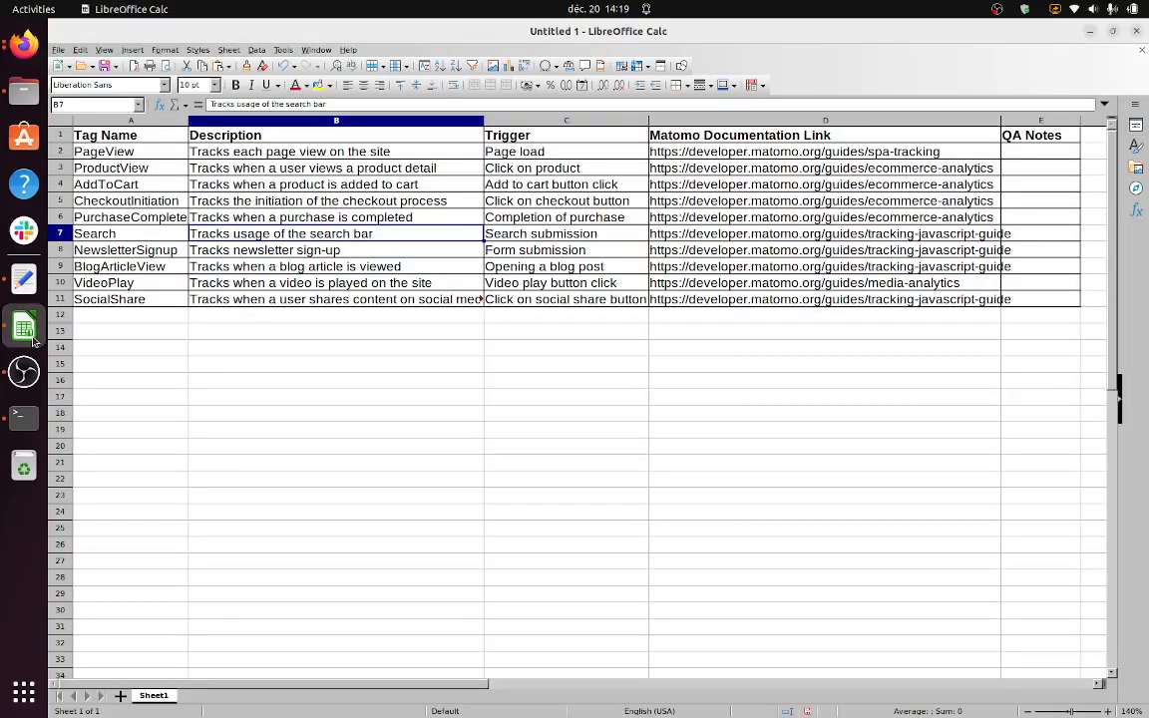
left_click(267, 265)
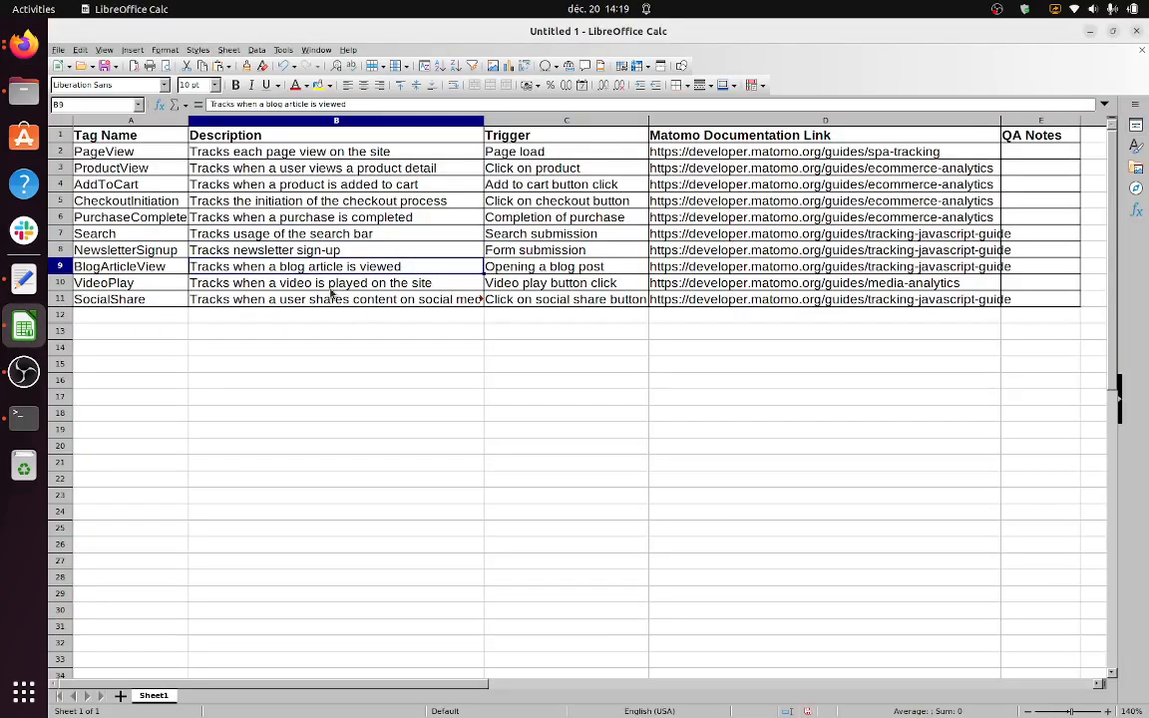
left_click(28, 48)
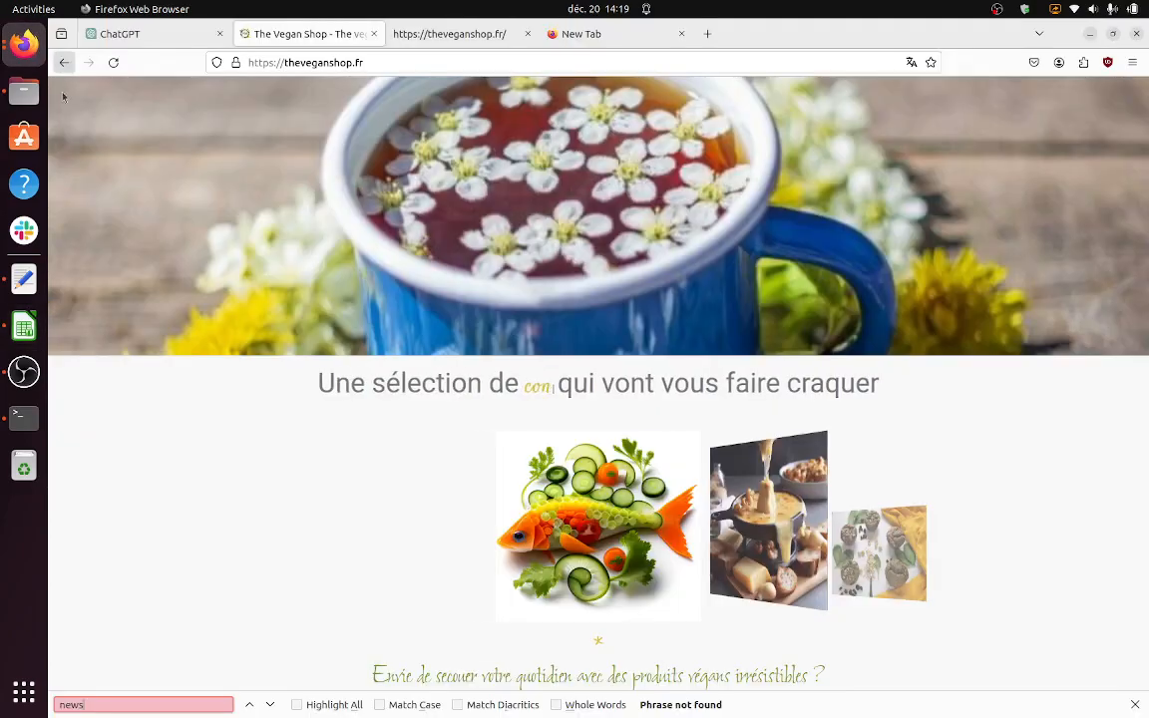
scroll(512, 406, "up", 5)
scroll(513, 405, "down", 5)
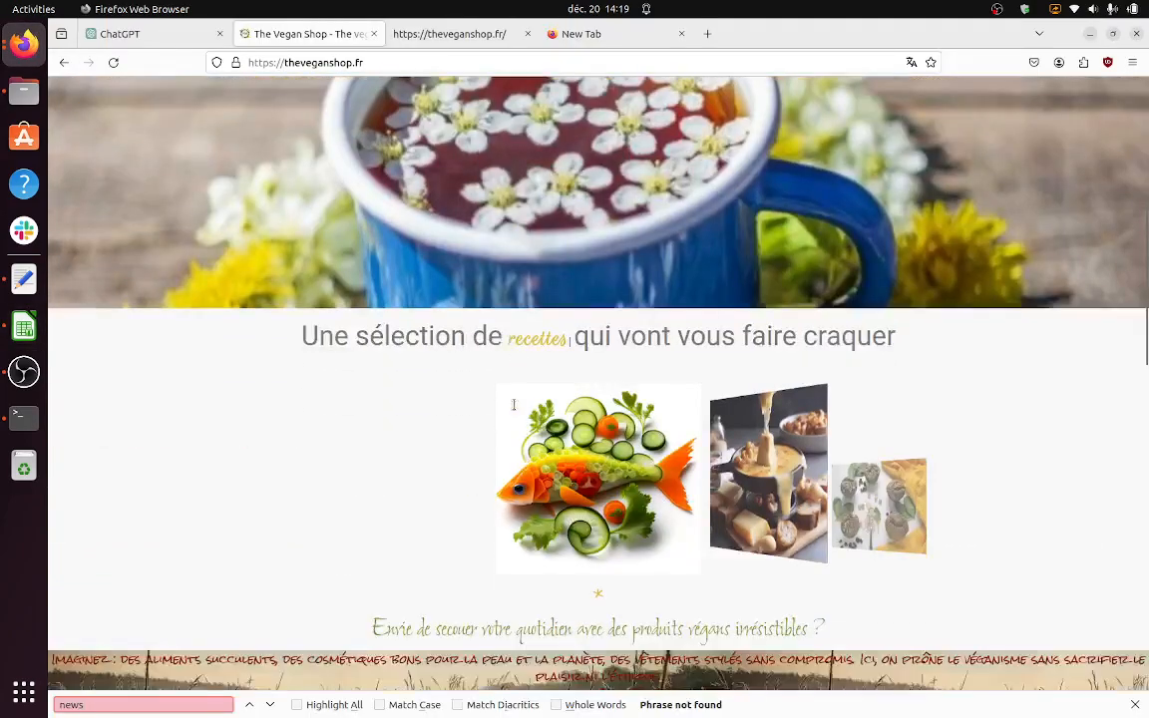
scroll(514, 405, "down", 15)
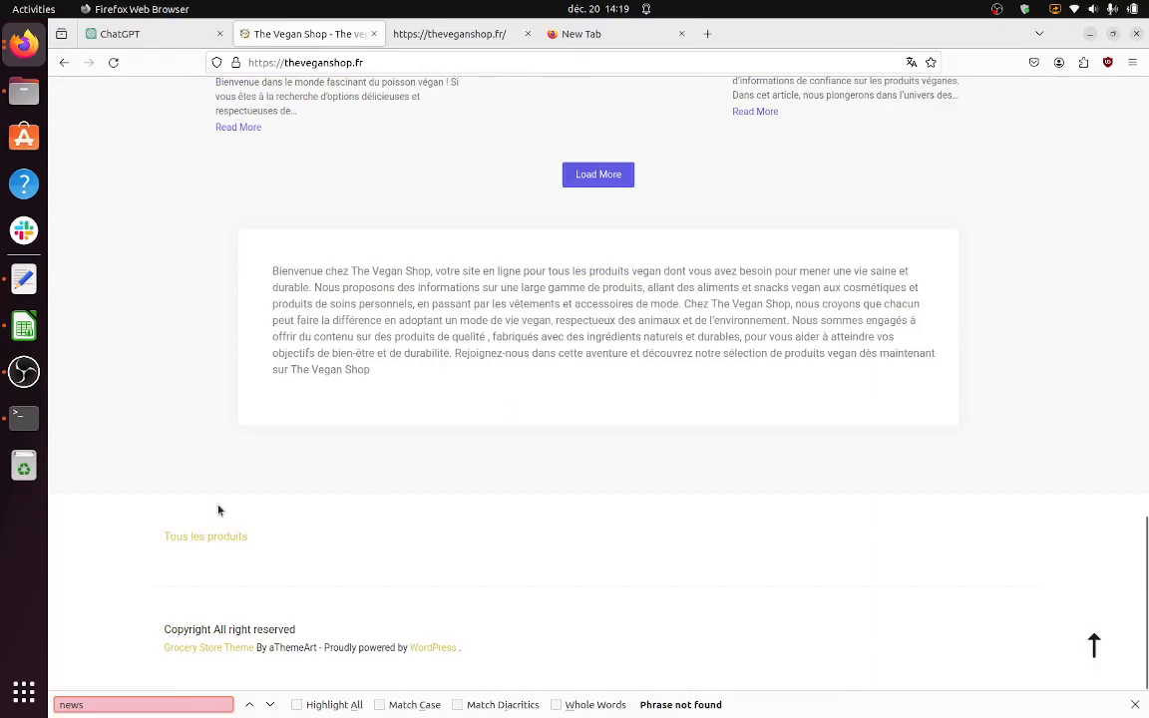
Step: Look through the shop's home page from the footer to the main navigation and close the page search
scroll(234, 502, "up", 10)
scroll(237, 501, "down", 10)
scroll(260, 488, "up", 8)
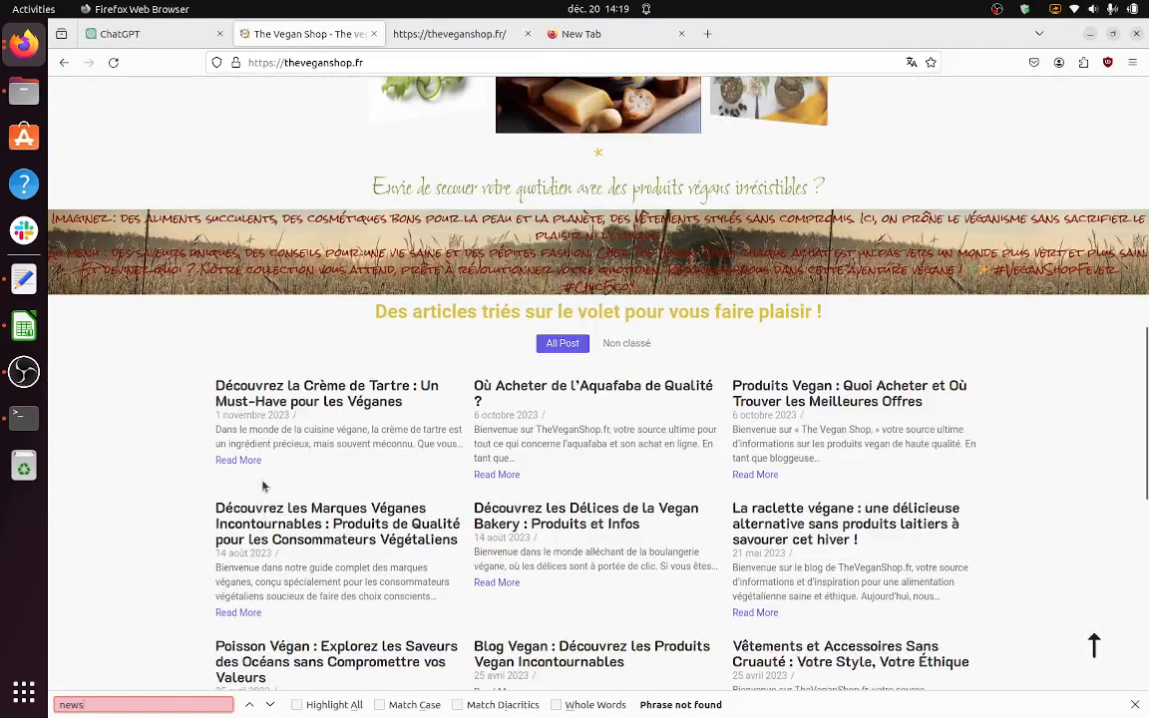
scroll(261, 488, "up", 10)
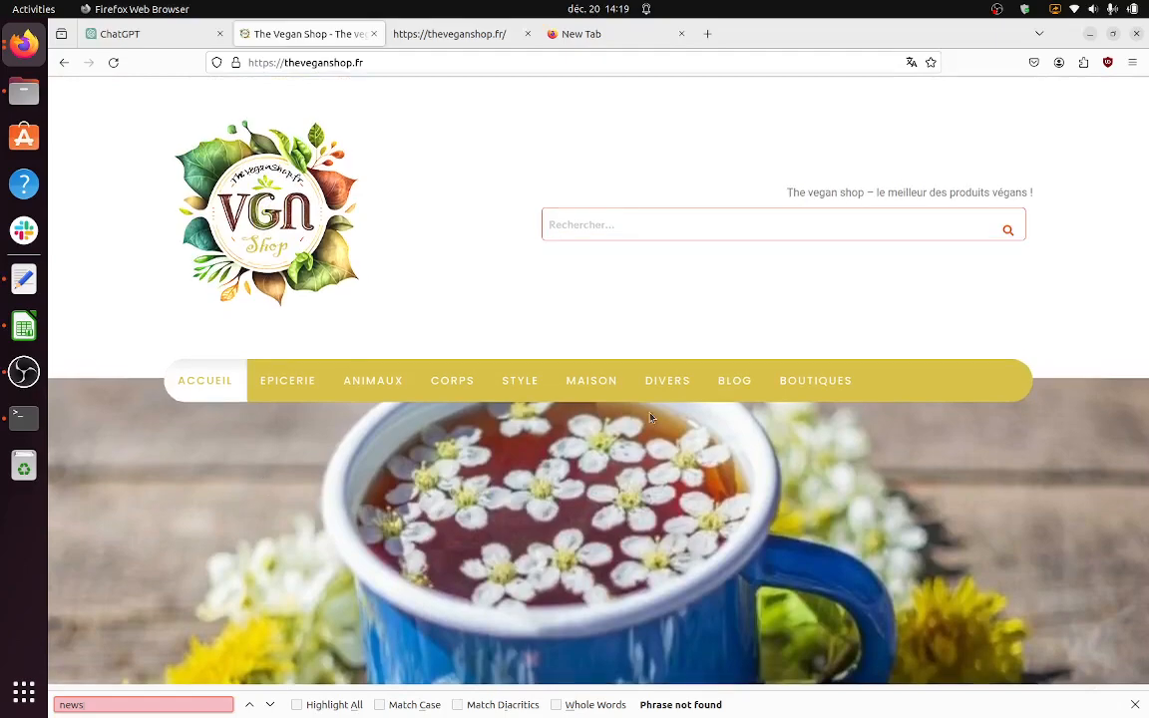
scroll(651, 393, "down", 7)
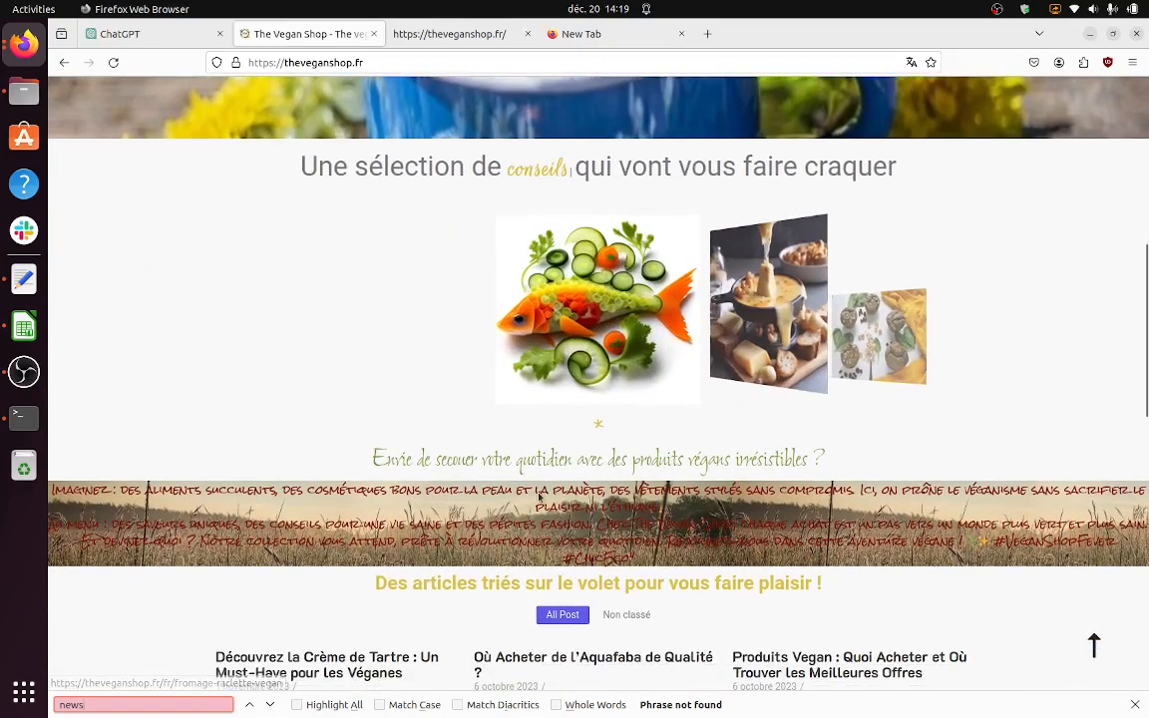
scroll(538, 499, "up", 3)
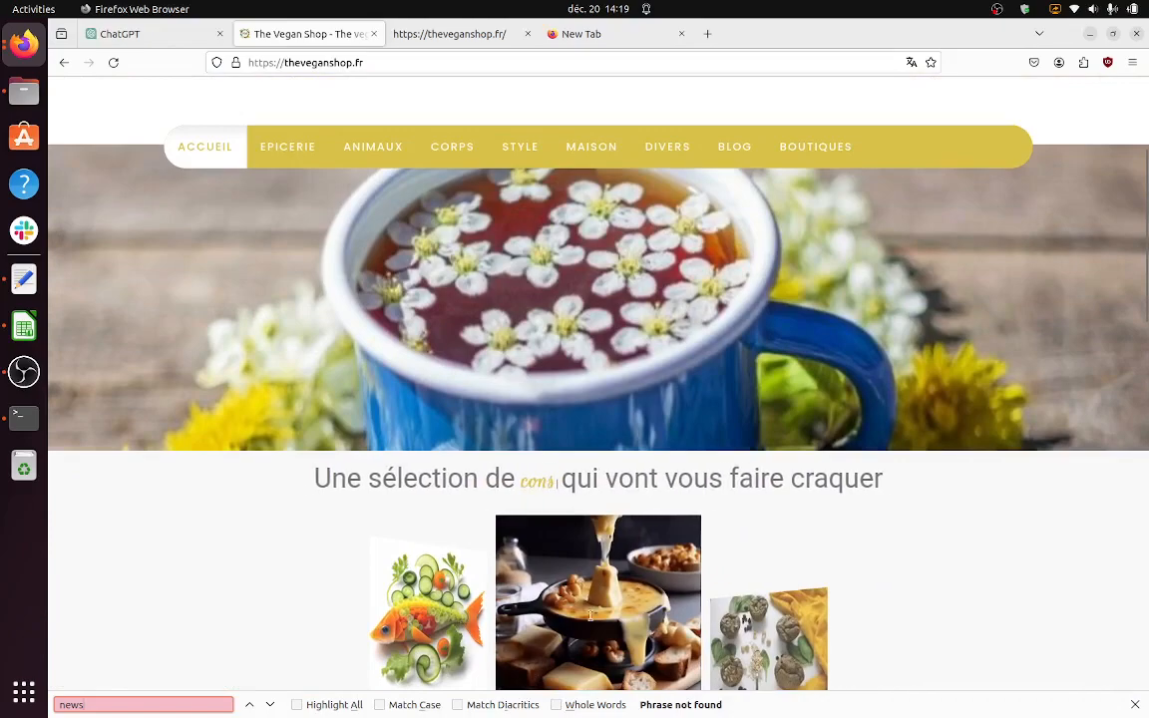
key("Escape")
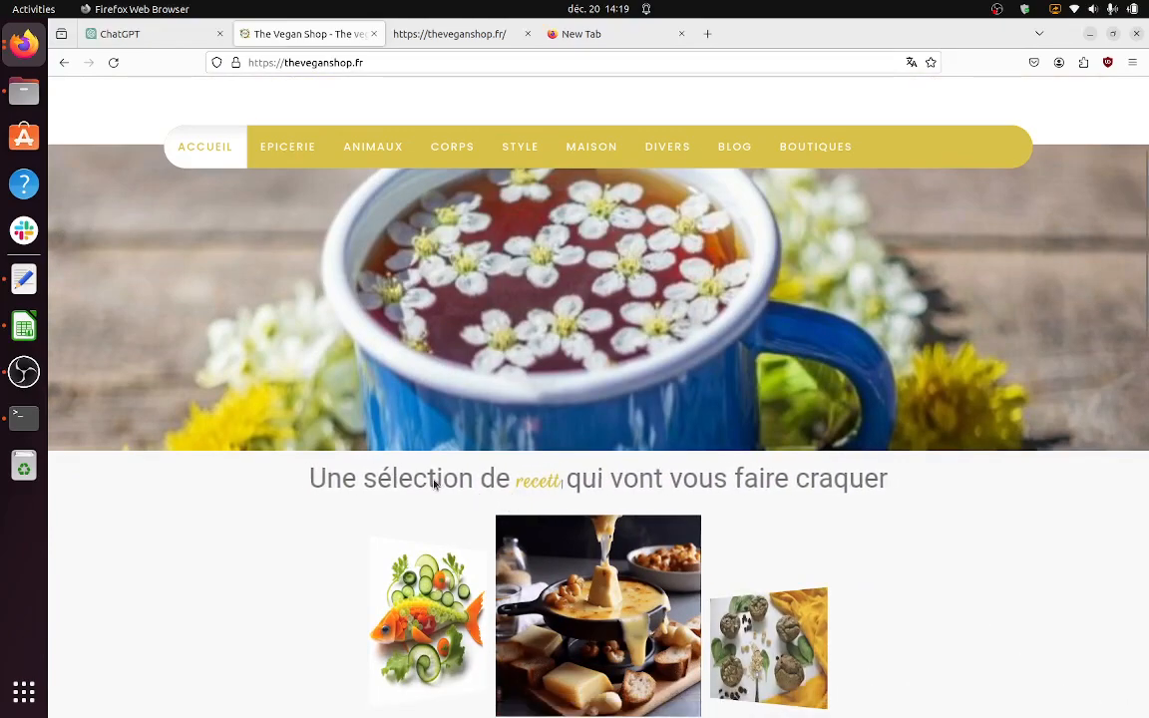
Step: Ask ChatGPT to adapt the tracking plan for no newsletter, social or video, adding a column with the developers' tracking code and scroll tracking for blog posts
left_click(152, 34)
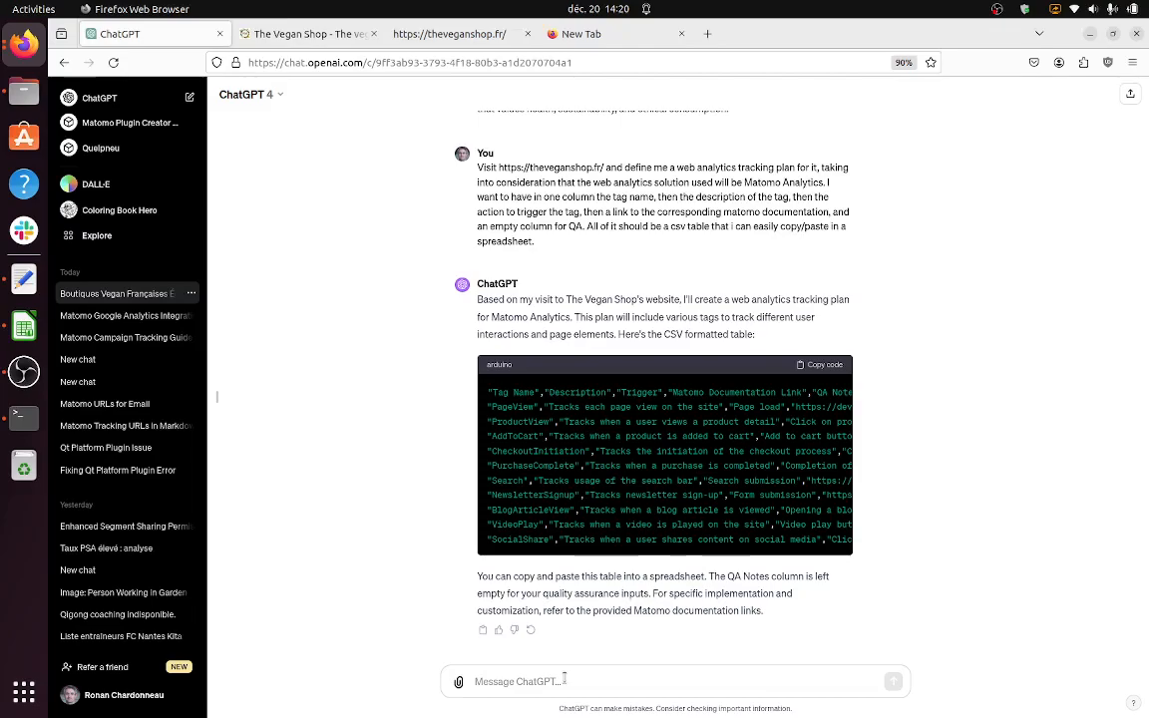
type("t")
scroll(565, 678, "up", 1)
type("here!s no newsletter, no social,")
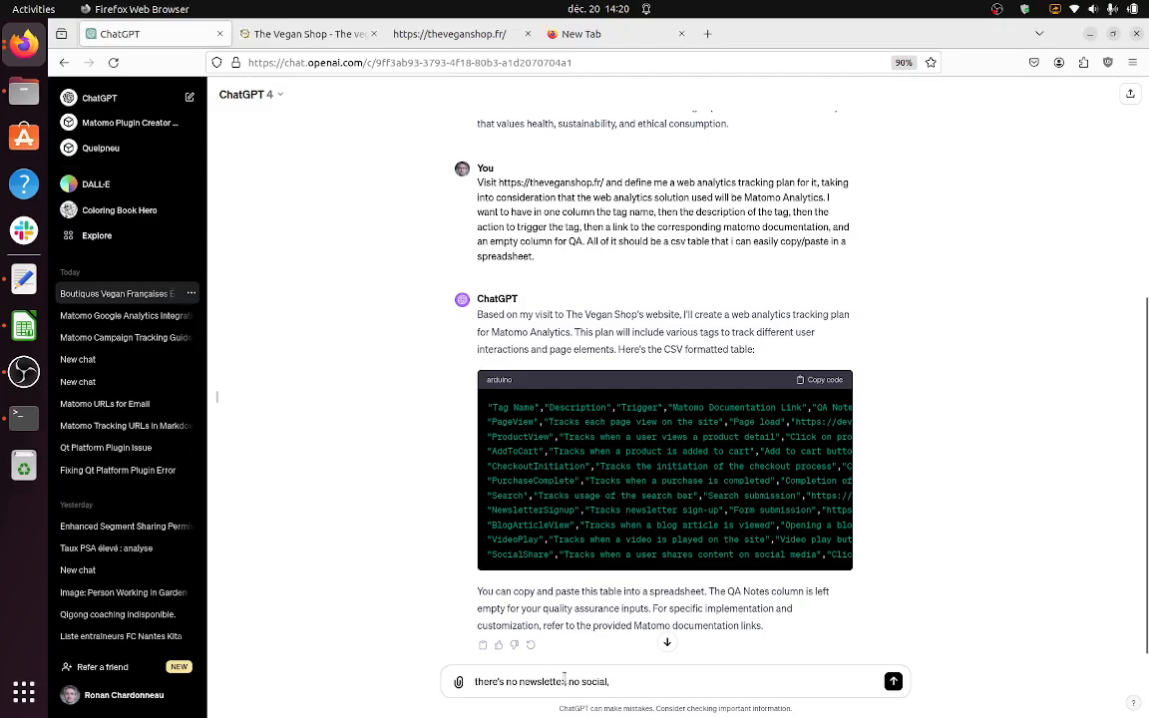
type("no video, so adapt the tracking plan and also add a co")
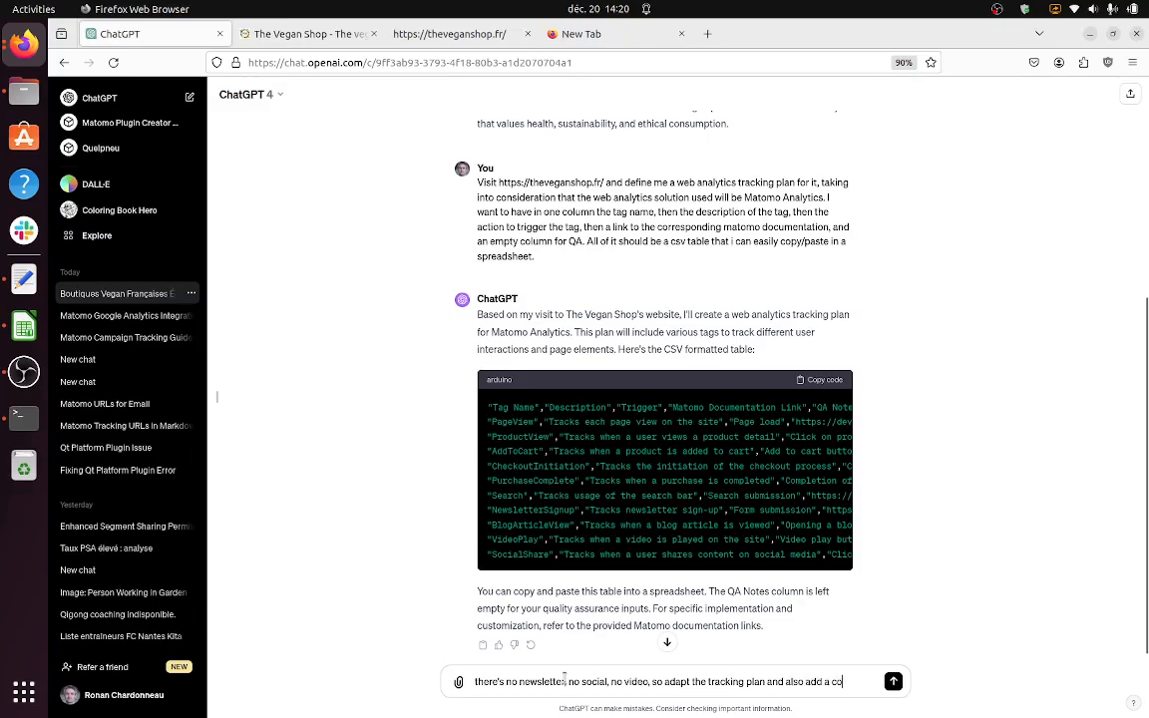
type("h")
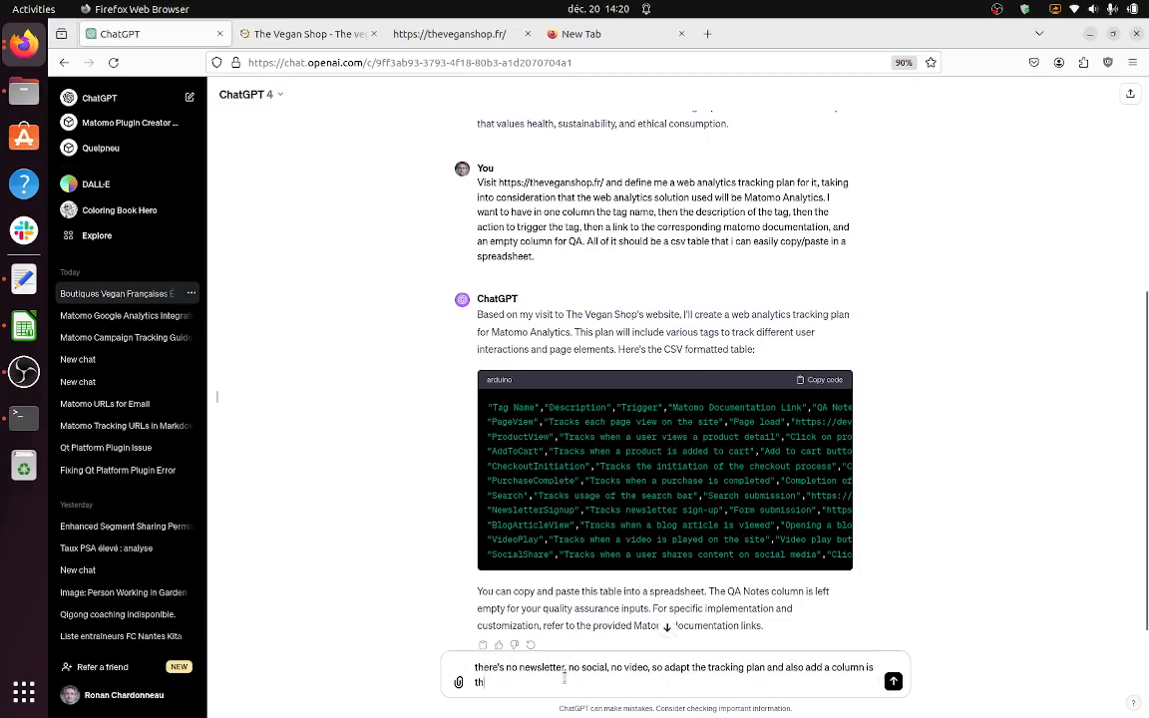
type("e tracking code that i wish the")
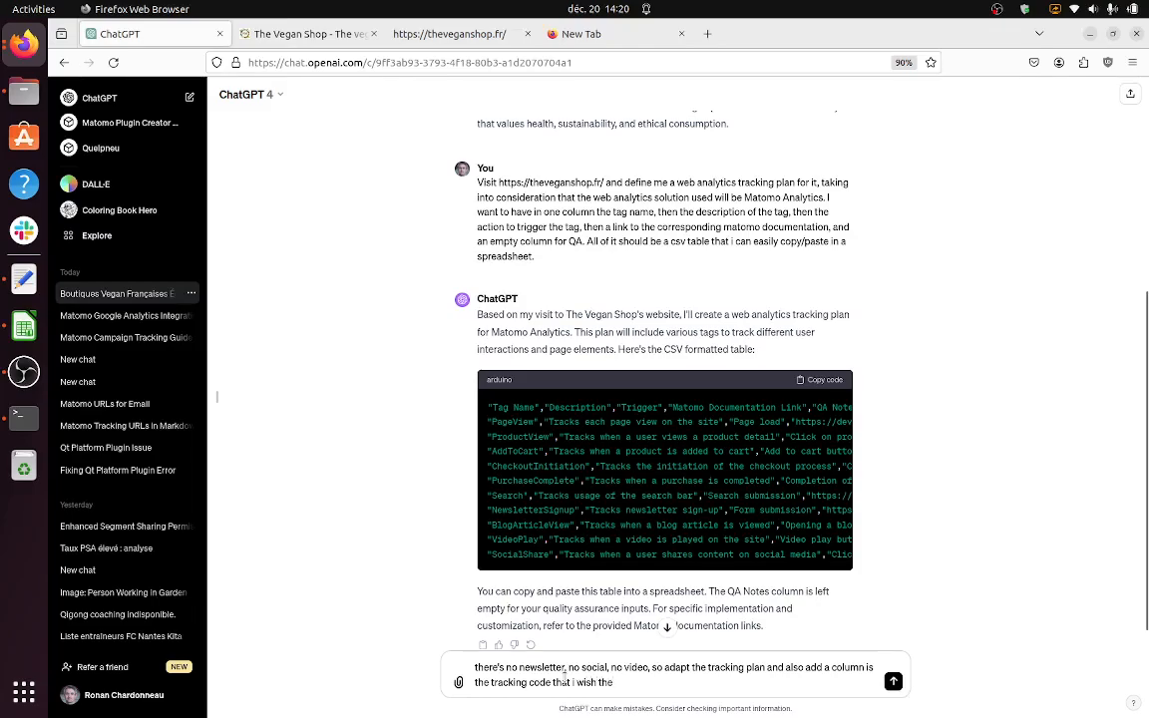
type(" developers include. And ad")
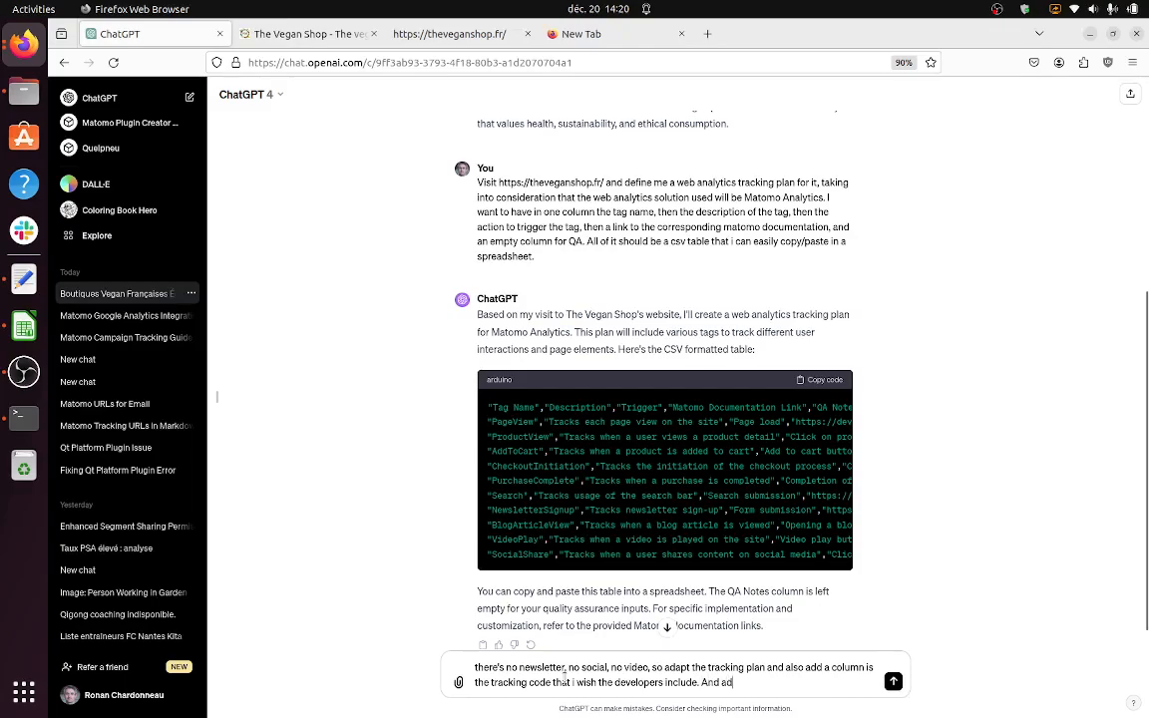
type("d a scroll tracking for the blog p")
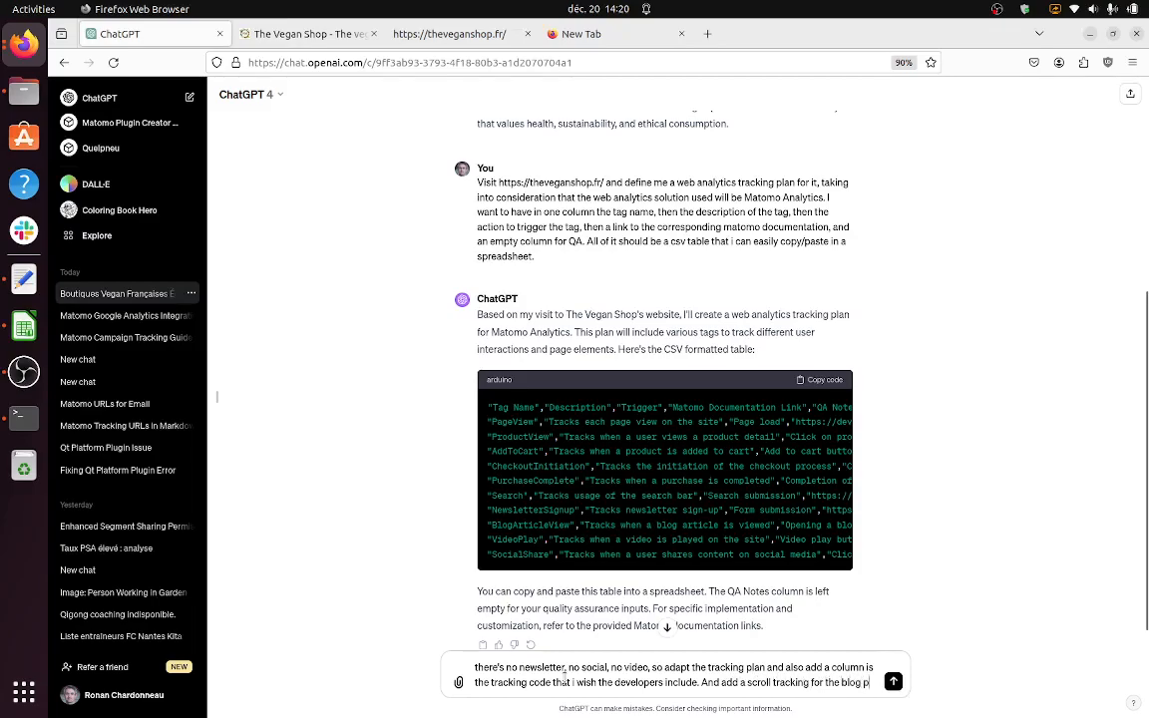
type("osts")
key("Return")
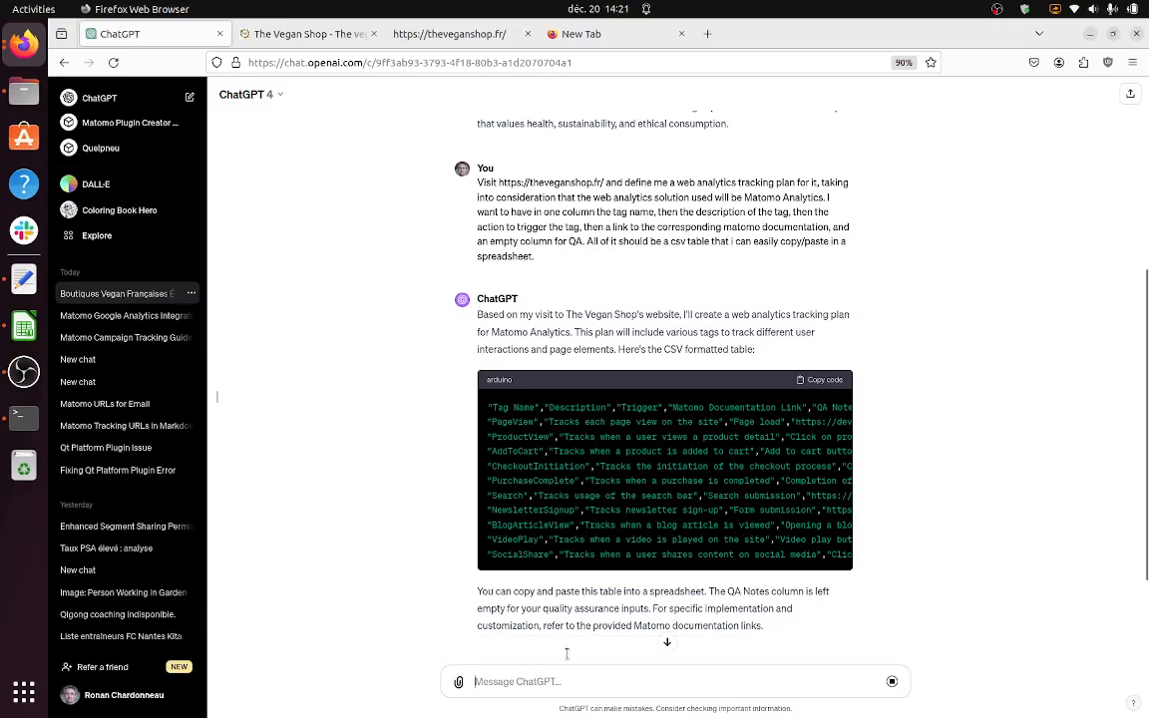
scroll(588, 589, "down", 5)
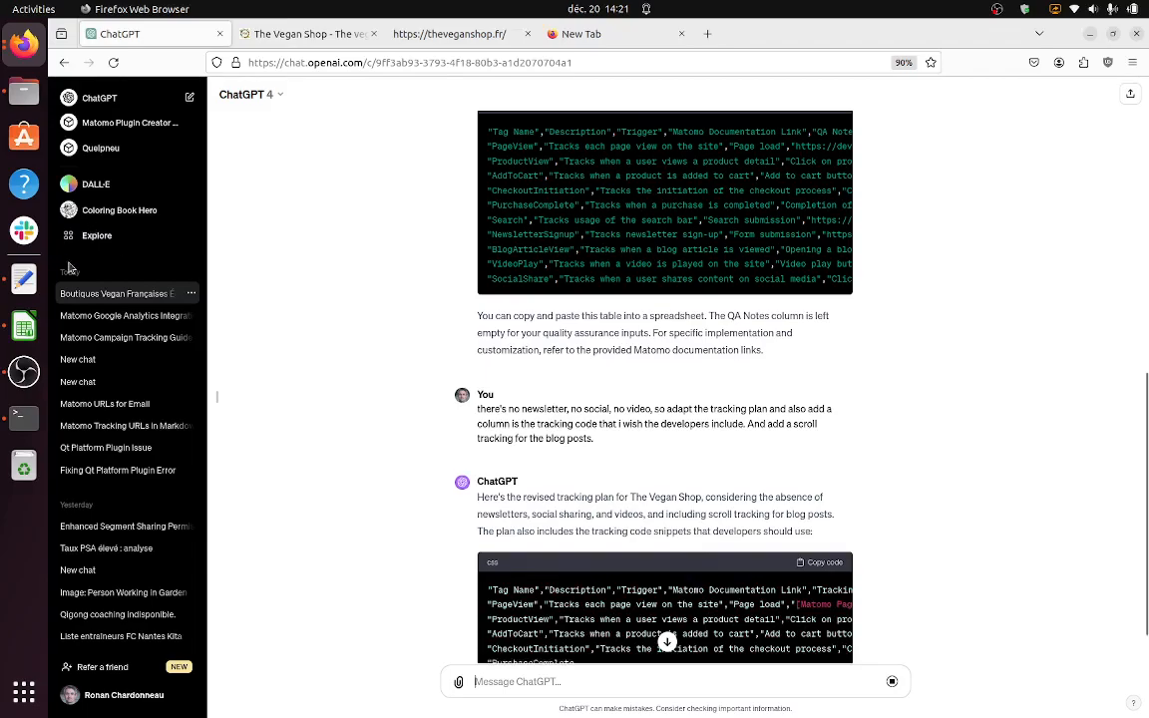
Step: Clear the entire previous tracking plan from the sheet in LibreOffice Calc
left_click(23, 326)
left_click(251, 170)
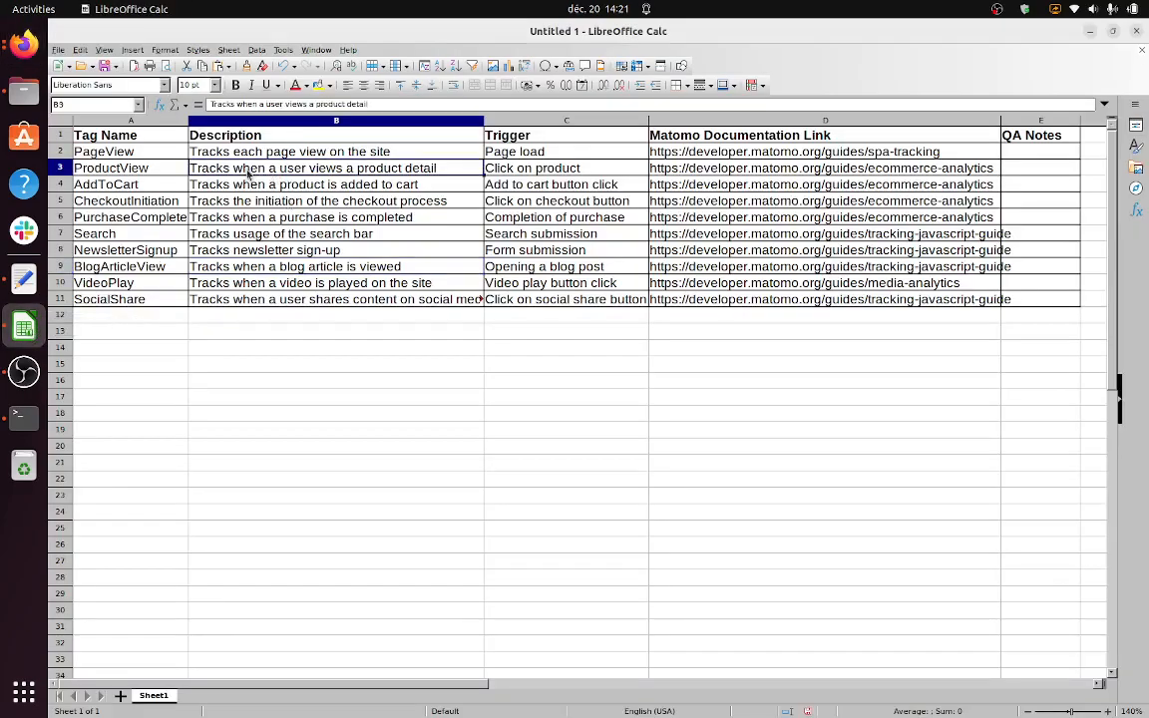
key("ctrl+a")
key("Delete")
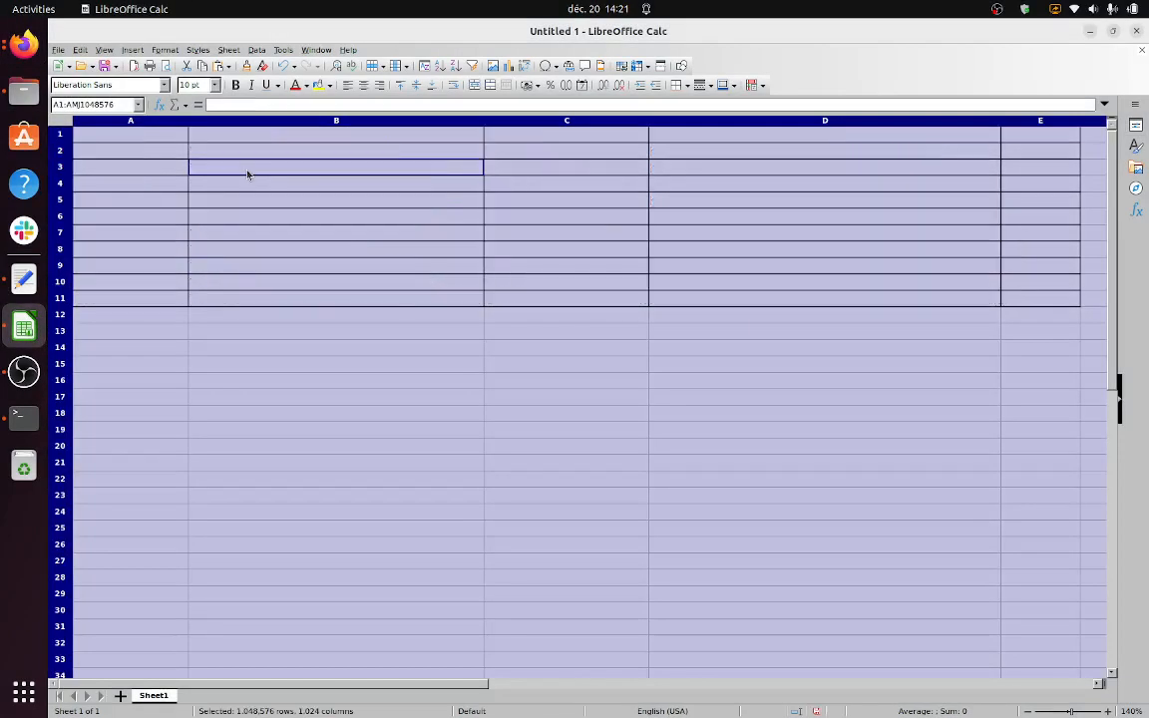
left_click(247, 205)
Step: Copy the revised CSV tracking plan from ChatGPT in Firefox and select cell A1 in the LibreOffice Calc sheet
left_click(23, 44)
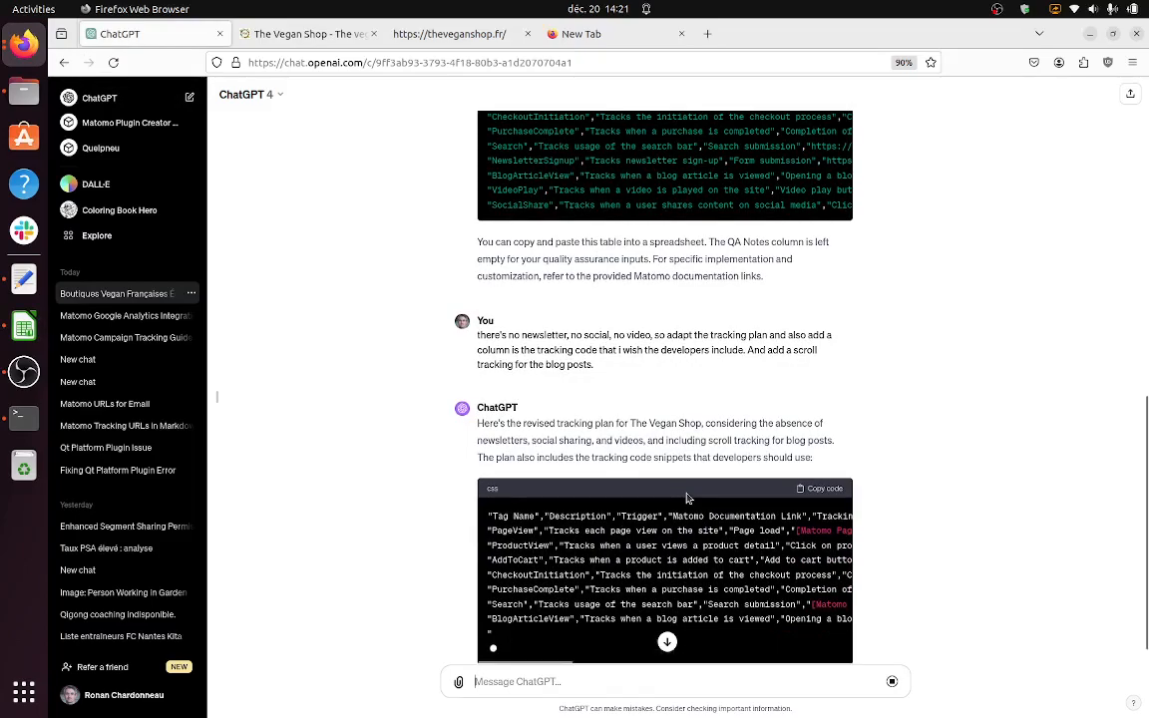
scroll(686, 469, "down", 1)
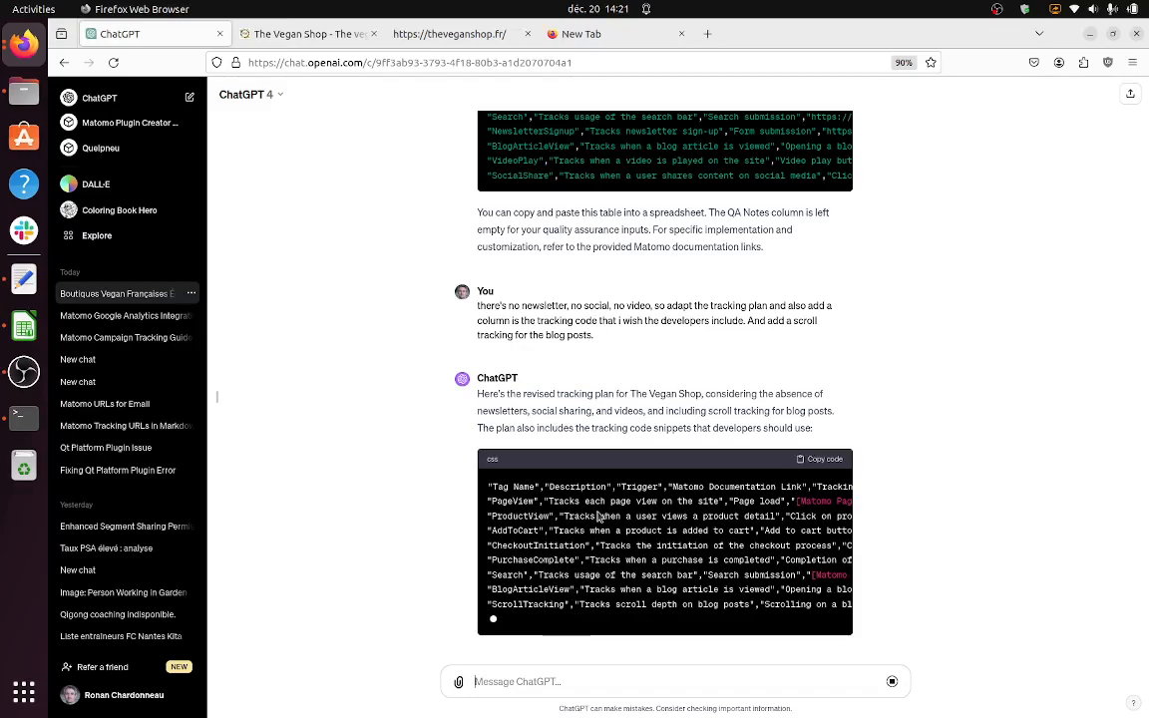
left_click(822, 444)
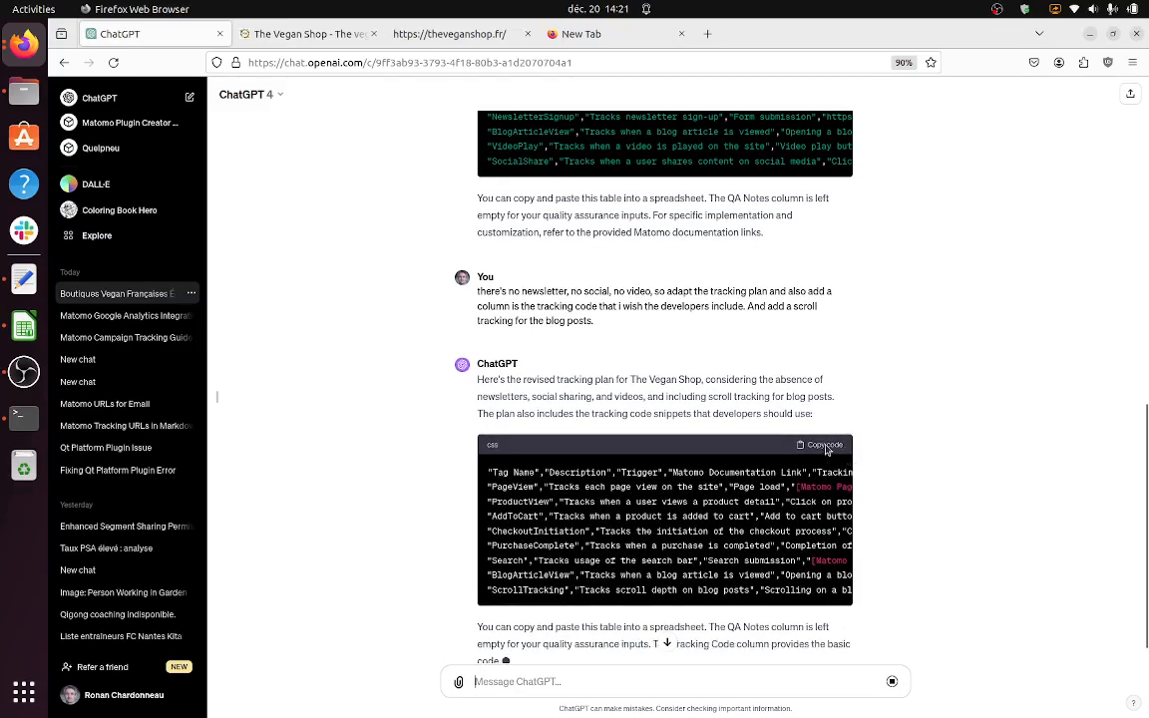
left_click(27, 331)
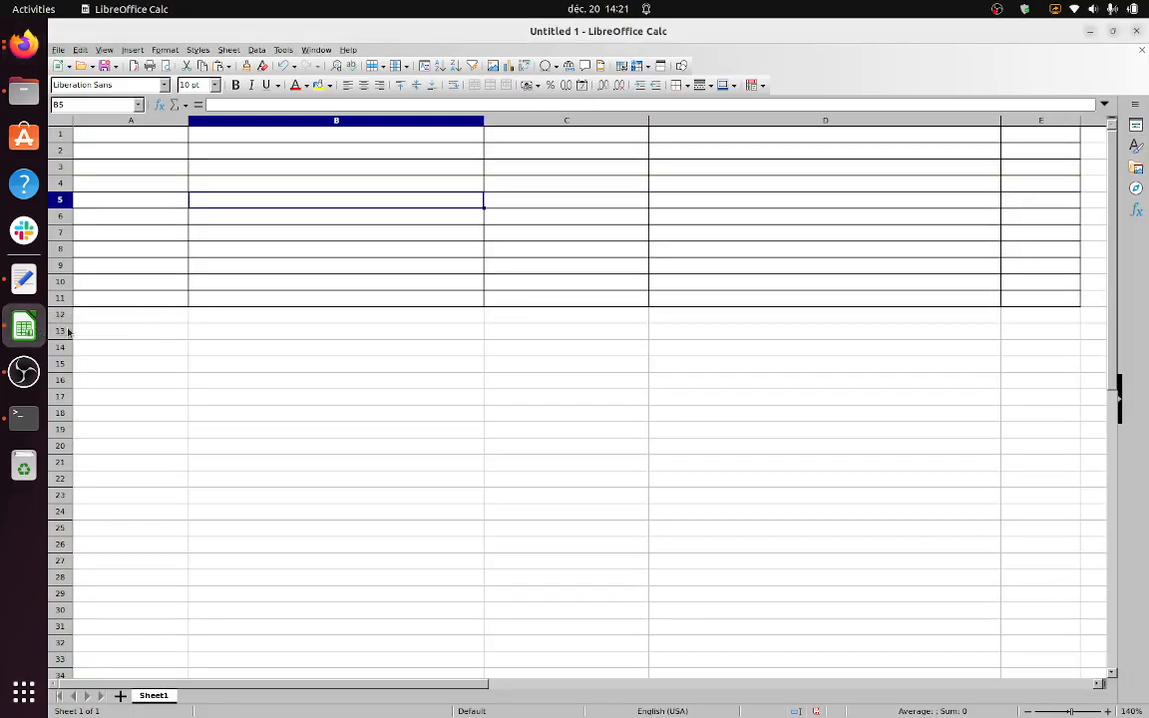
left_click(97, 133)
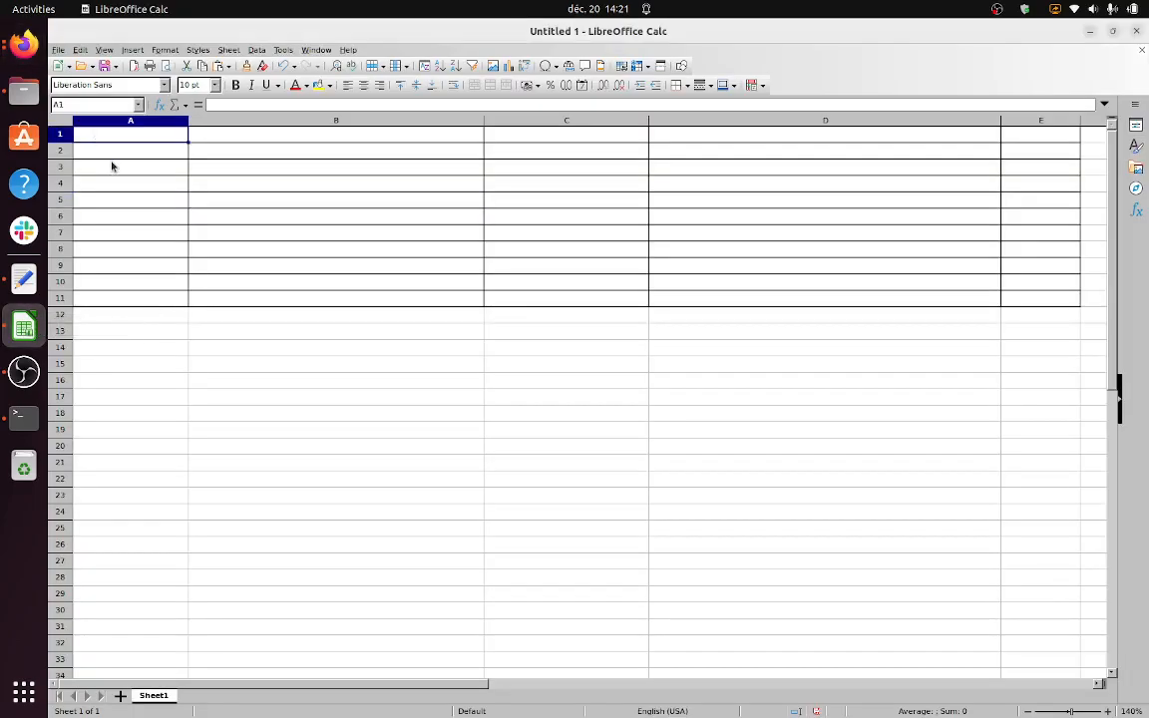
key("ctrl+v")
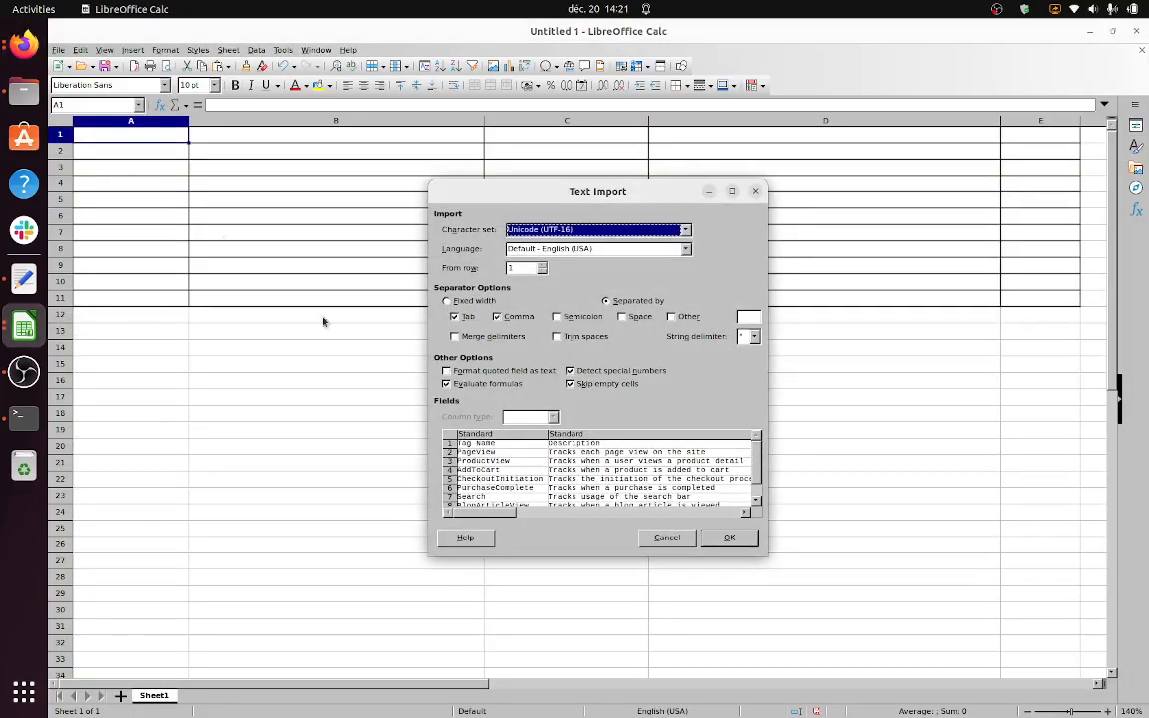
left_click(687, 540)
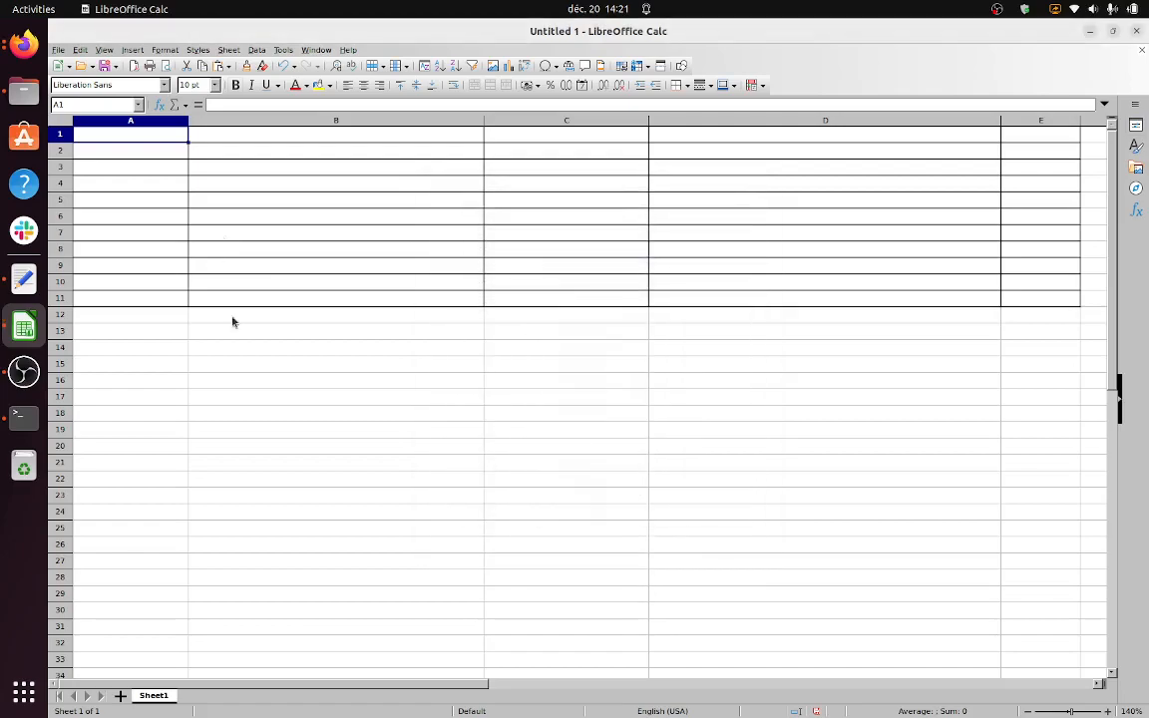
left_click(31, 56)
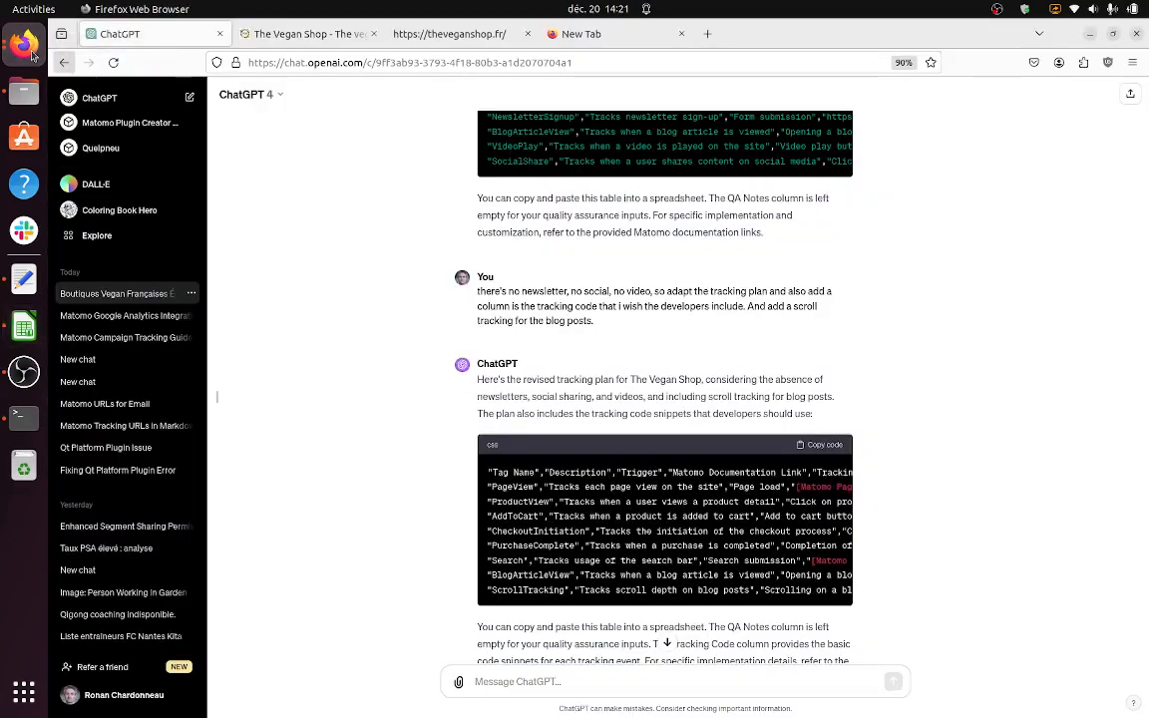
left_click(24, 325)
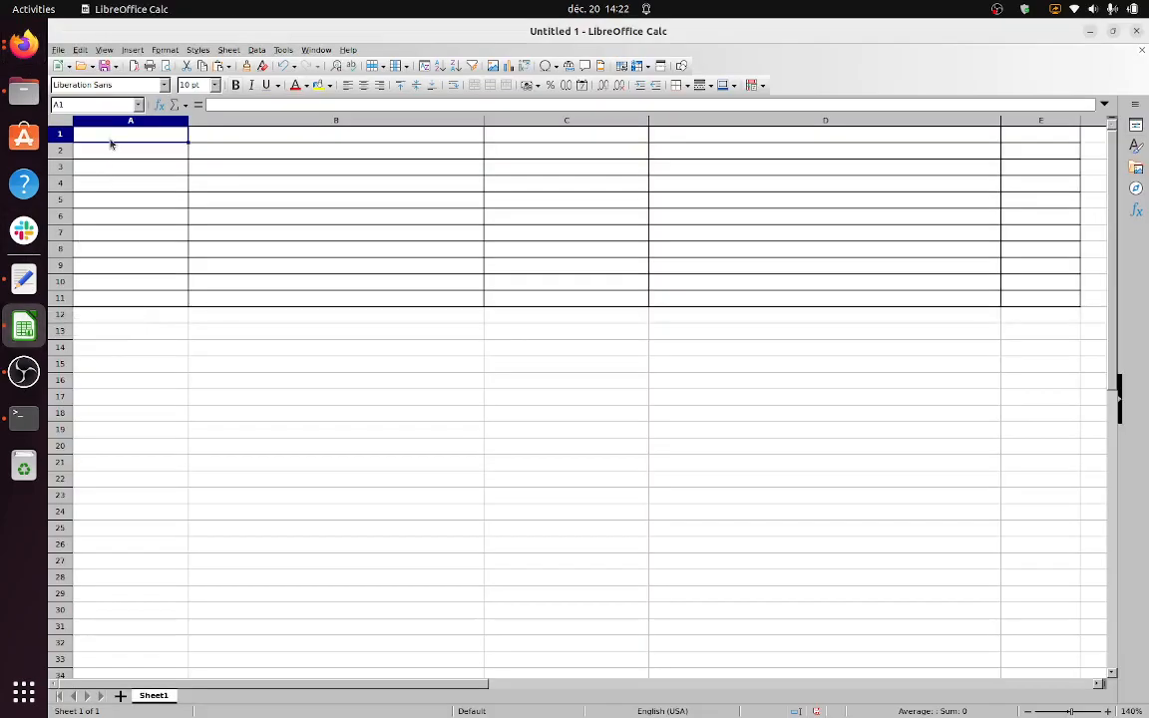
Step: Paste the revised tracking plan at cell A1 as comma-separated text and select the ScrollTracking tag
key("ctrl+v")
left_click(714, 541)
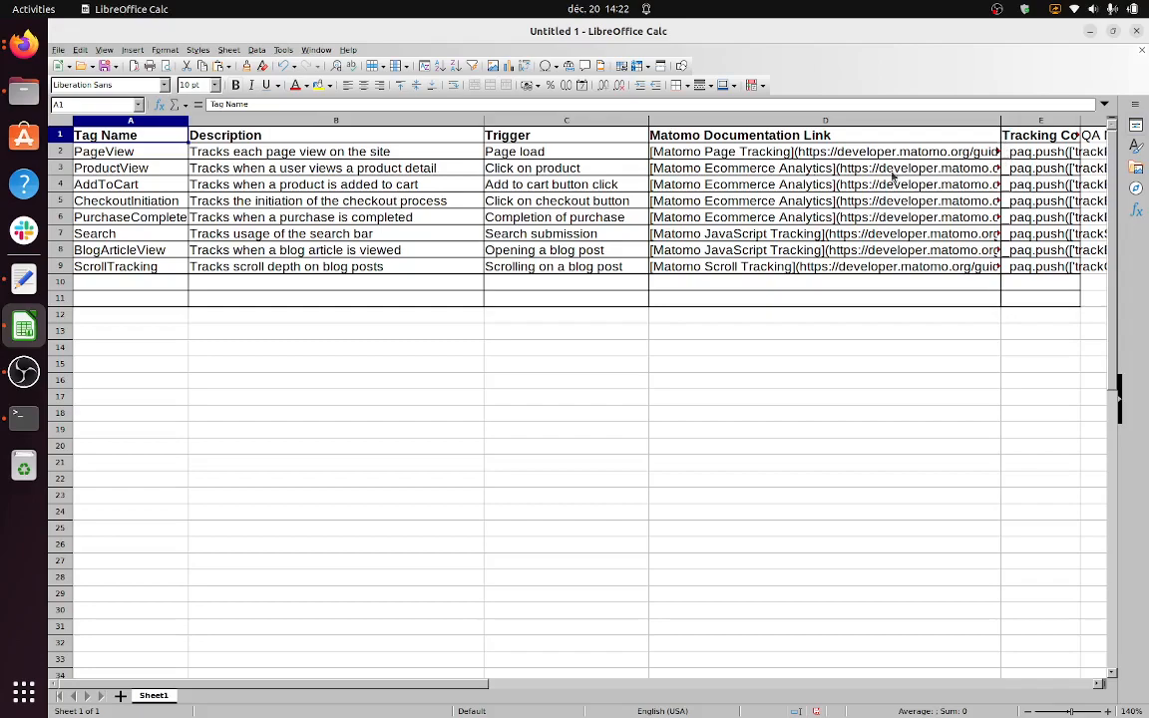
left_click(151, 269)
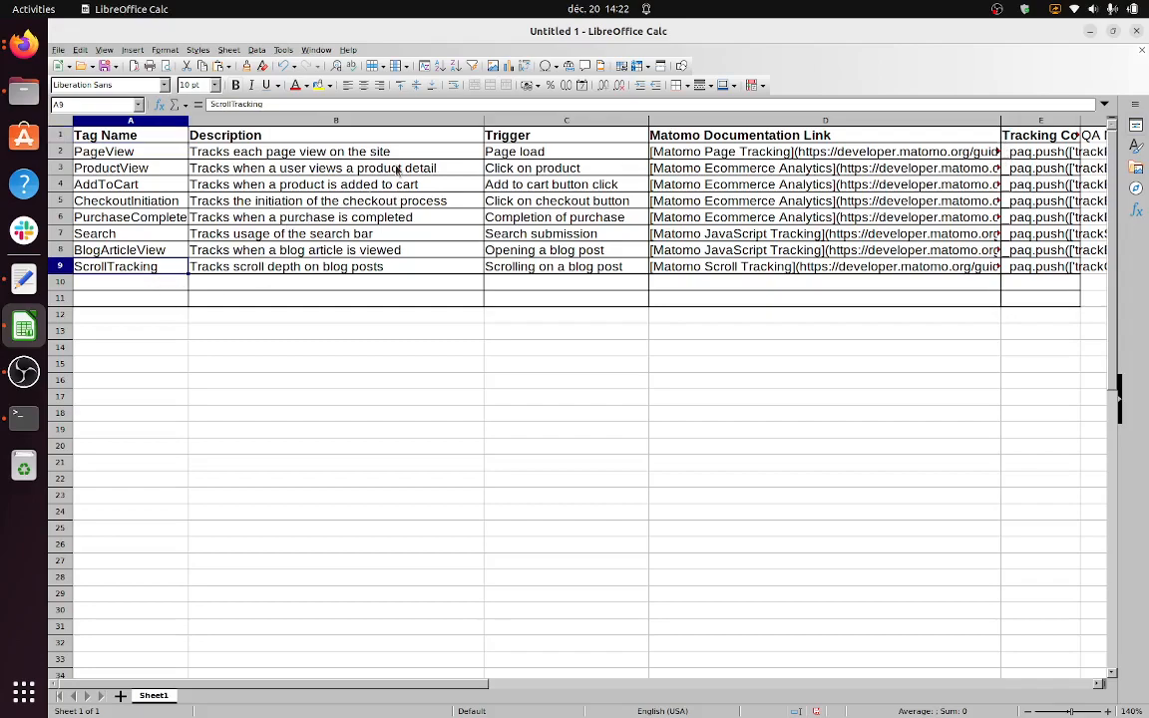
Step: Widen the Tracking Code column to fit its contents
left_click(442, 152)
key("Right")
key("Right")
key("Right")
key("Right")
key("Right")
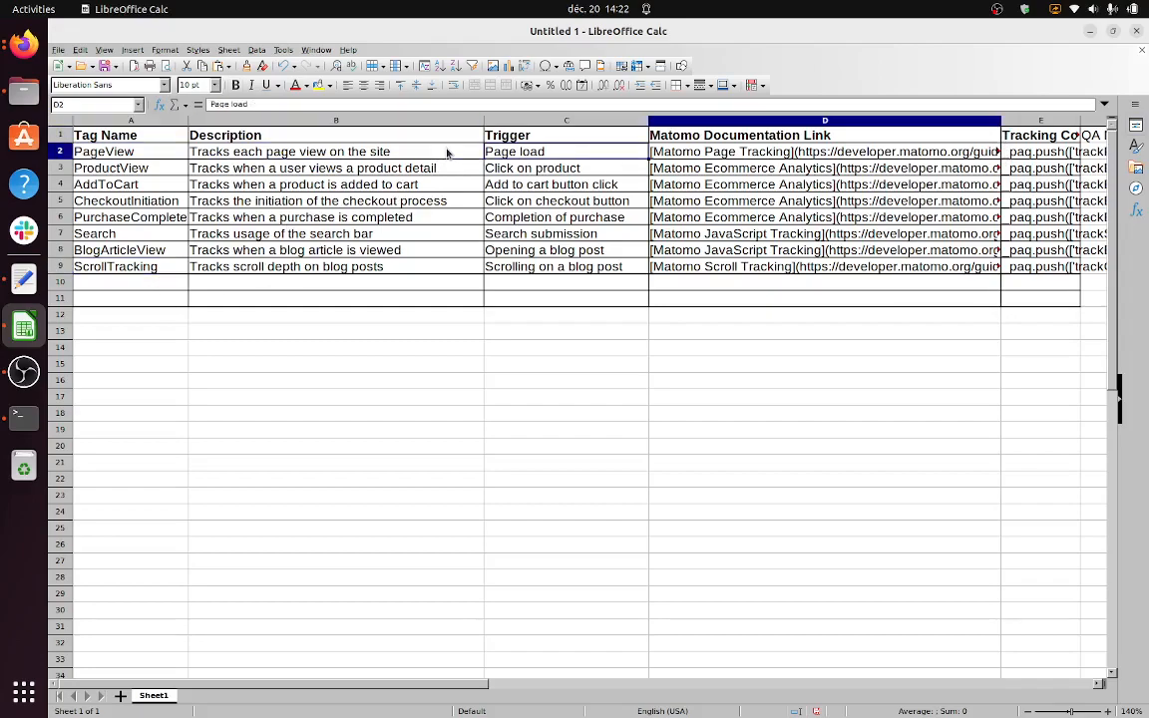
key("Right")
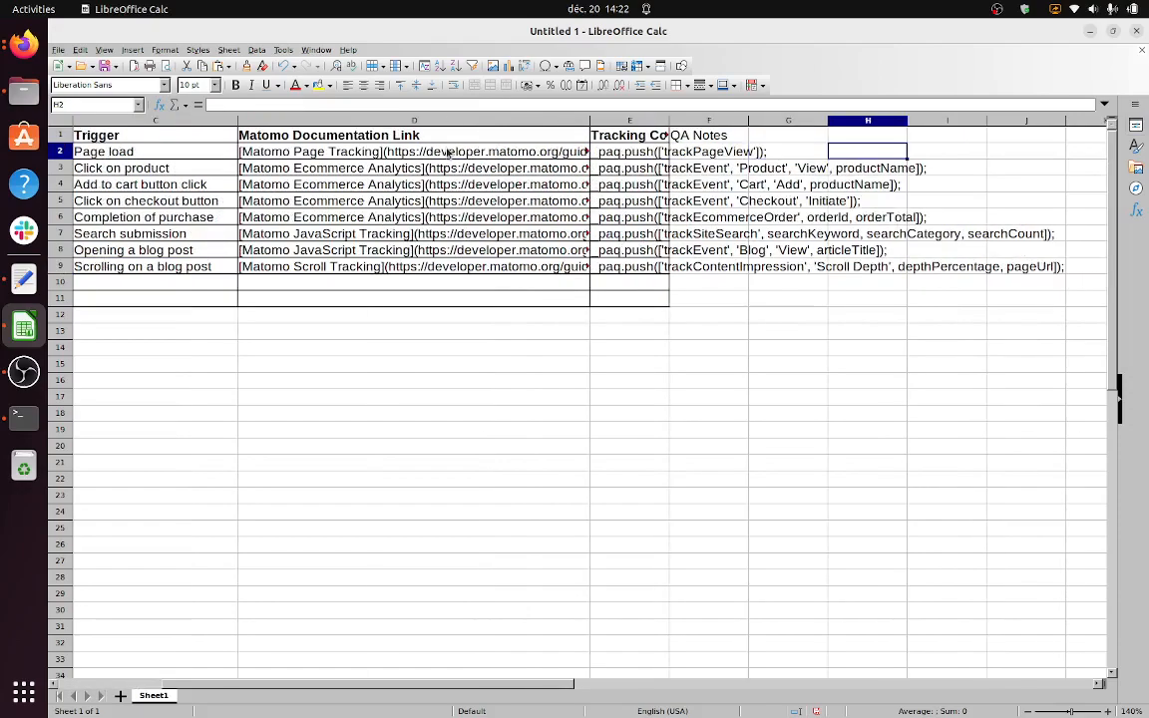
double_click(668, 120)
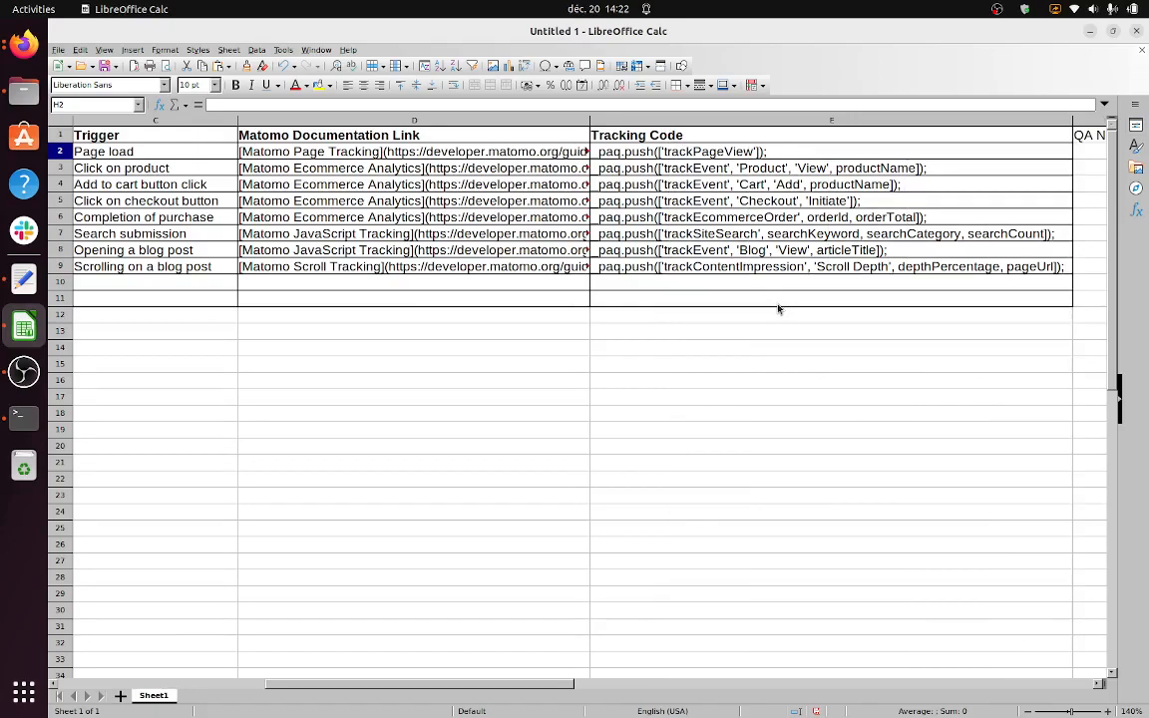
Step: Examine the tracking codes for the product, cart, checkout and purchase triggers, and the purchase row's Matomo documentation link
left_click(690, 168)
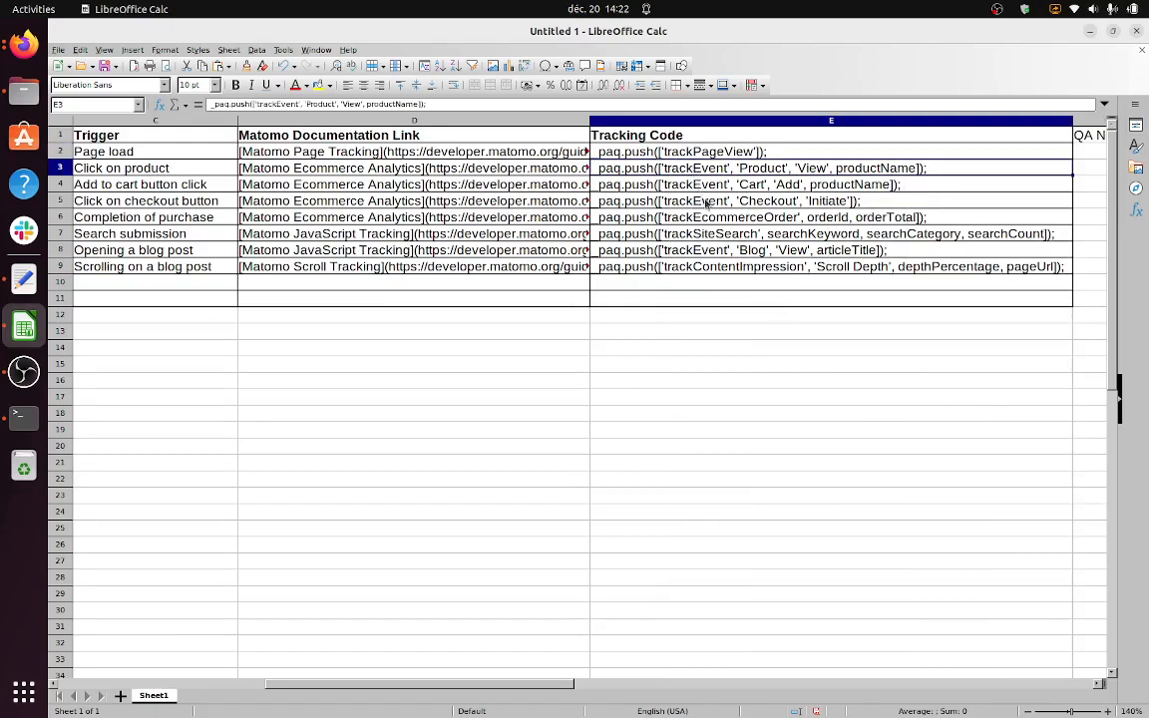
left_click(723, 202)
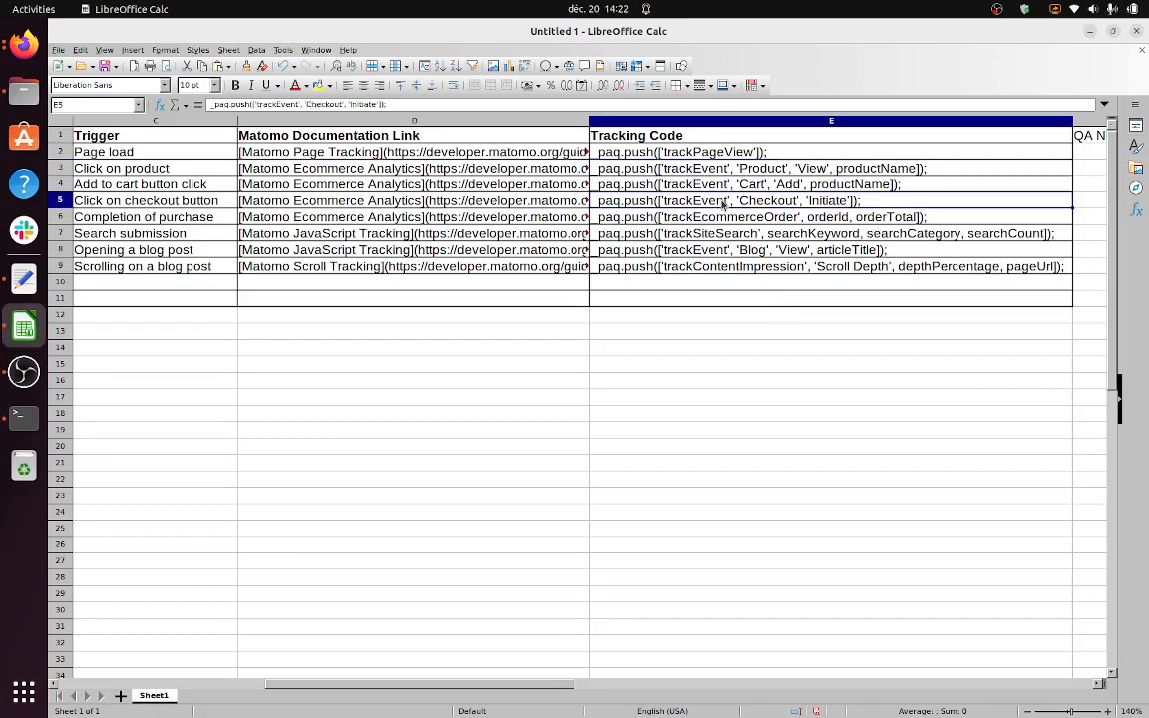
left_click_drag(726, 168, 727, 202)
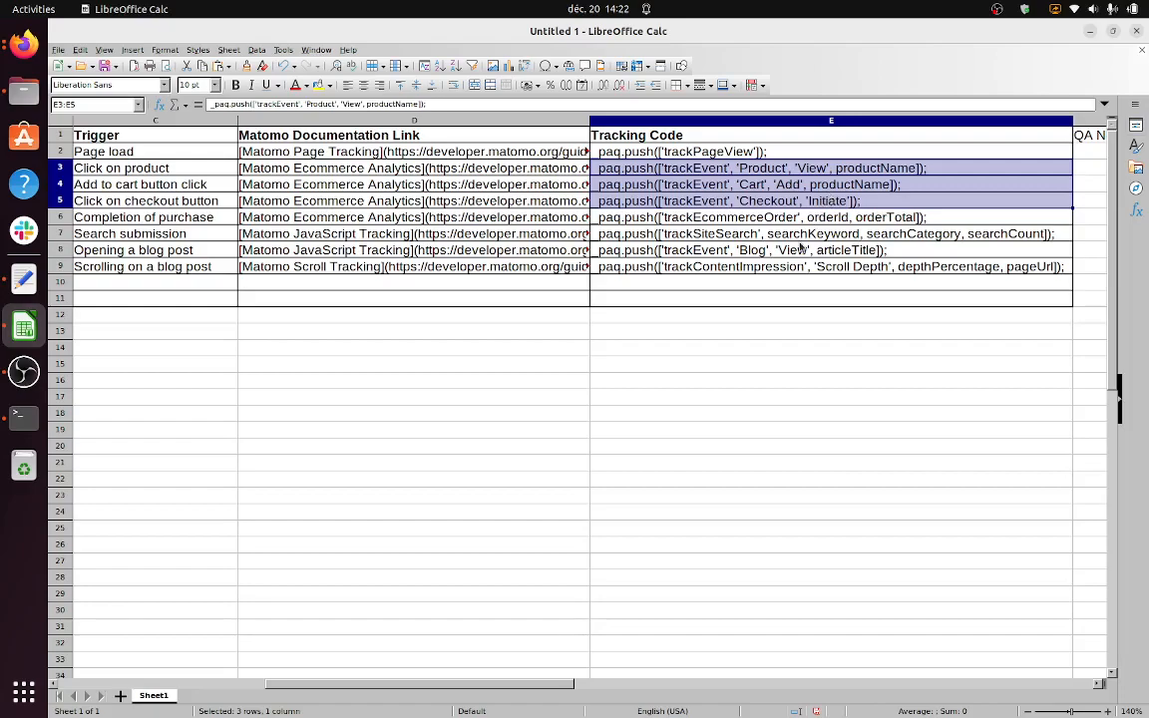
left_click(725, 219)
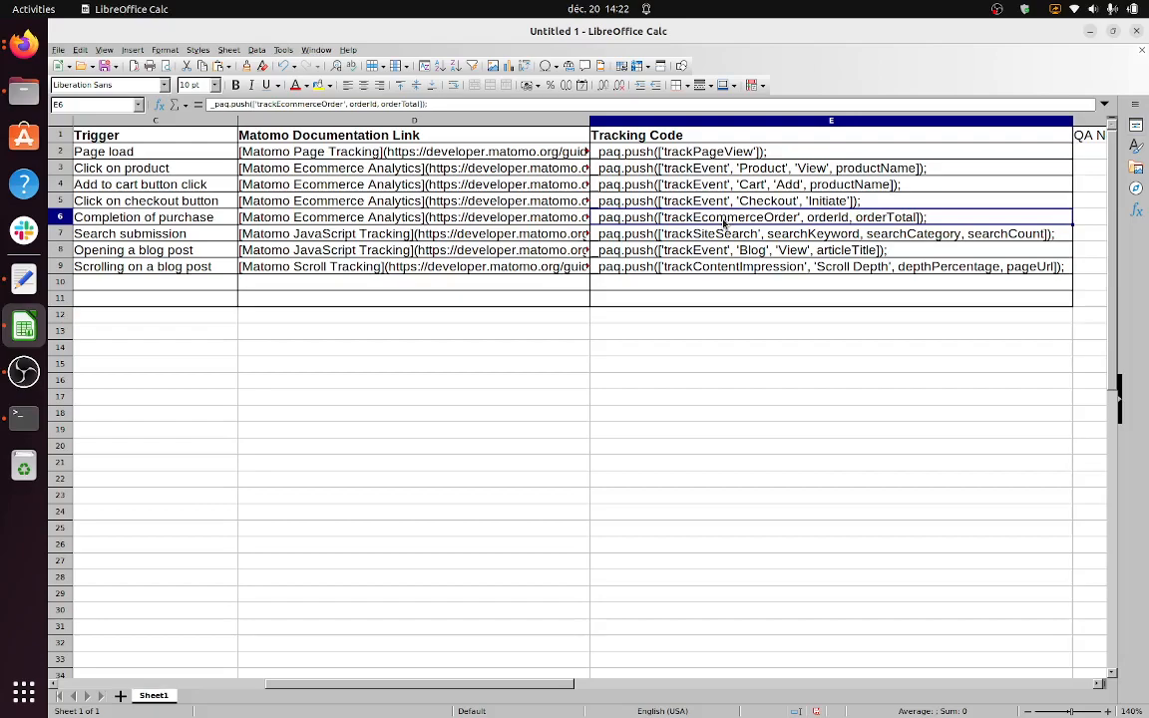
left_click(564, 218)
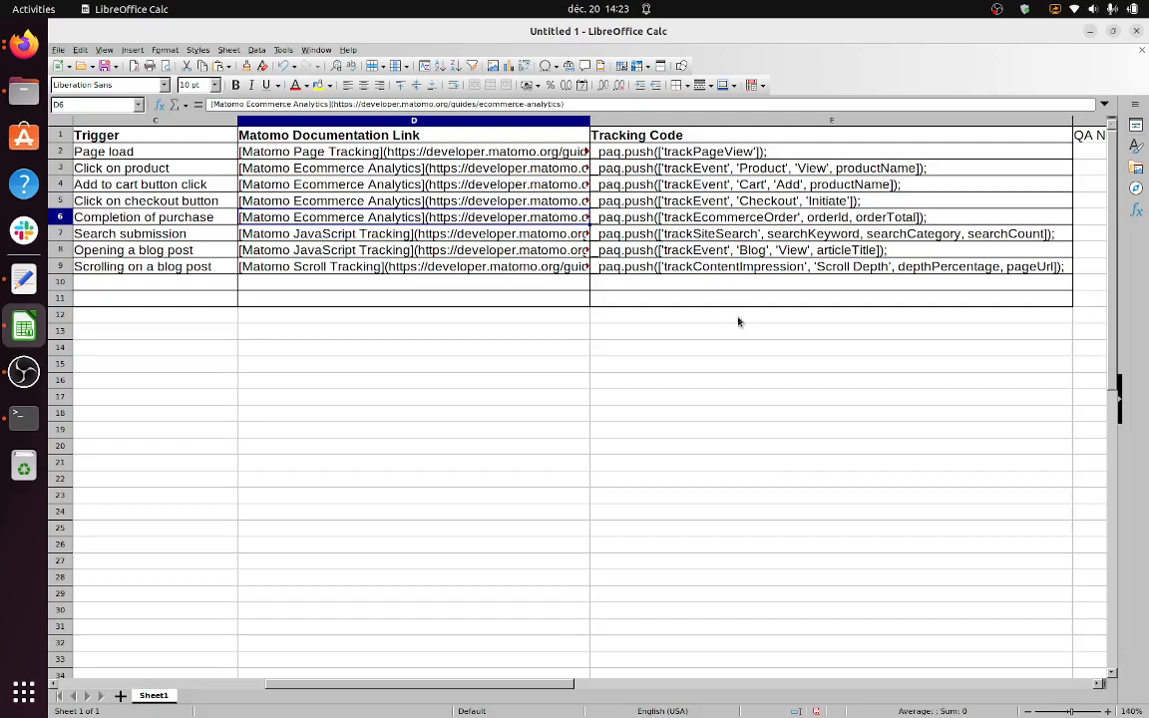
Step: Undo the Tracking Code column widening and the revised plan paste, and select the AddToCart tag's documentation link
left_click(635, 267)
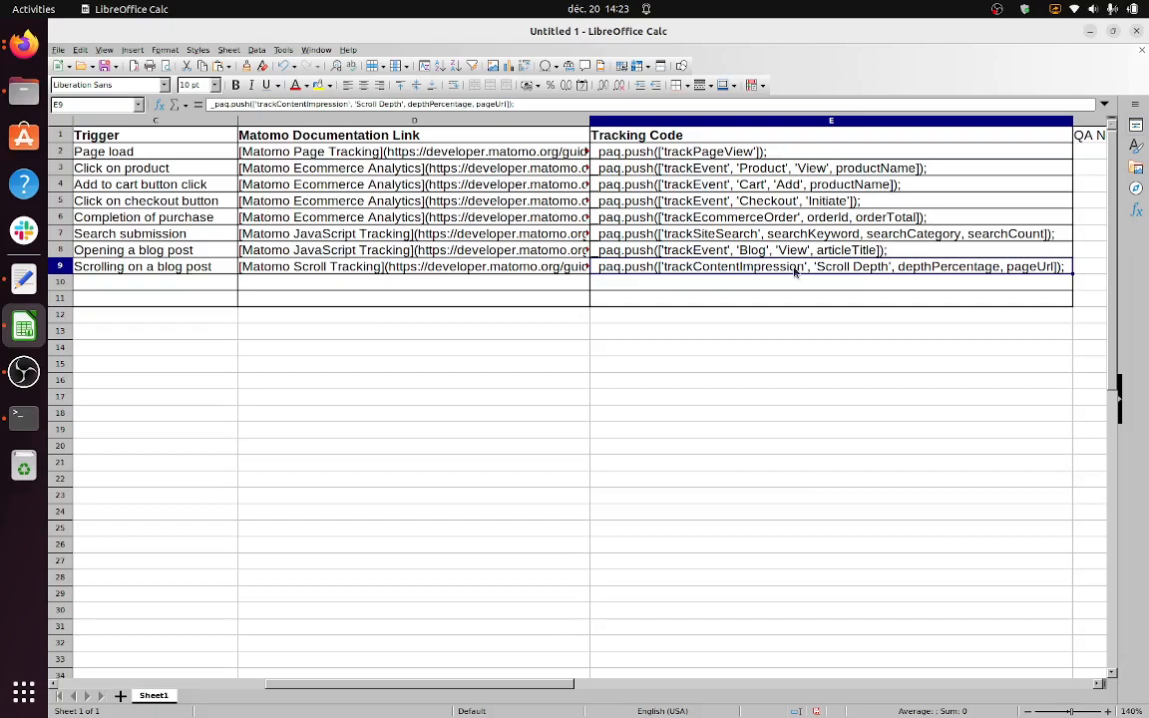
key("ctrl+z")
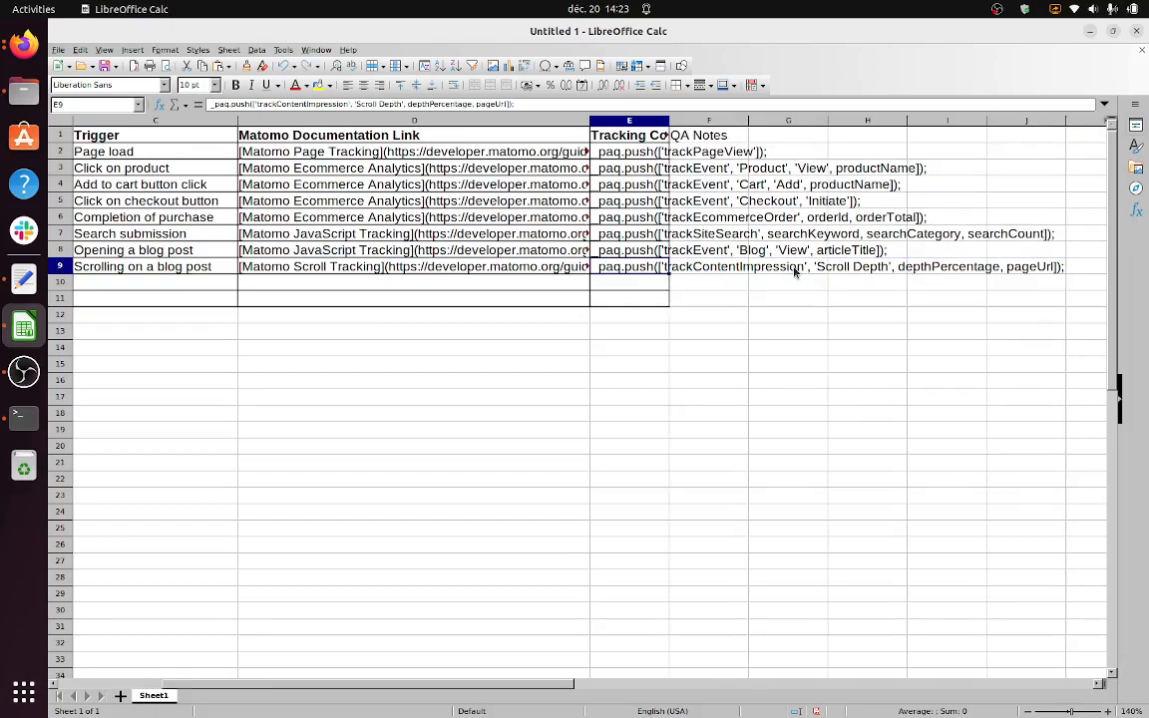
key("ctrl+z")
key("ctrl+z")
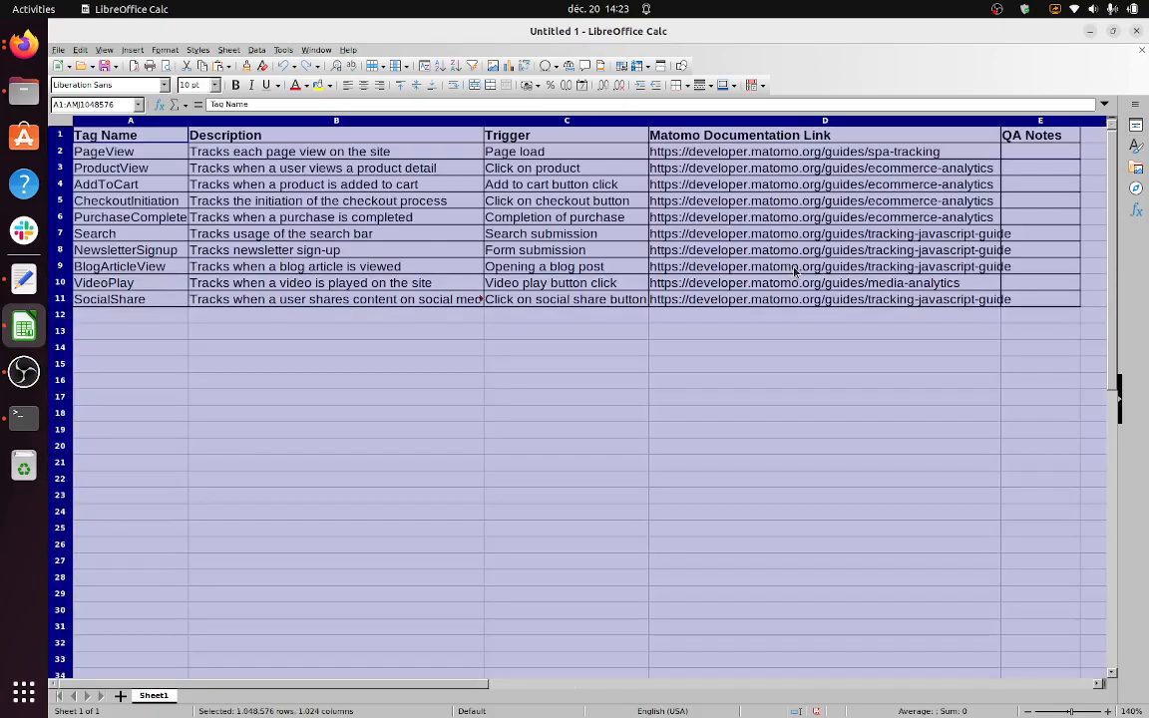
left_click(701, 289)
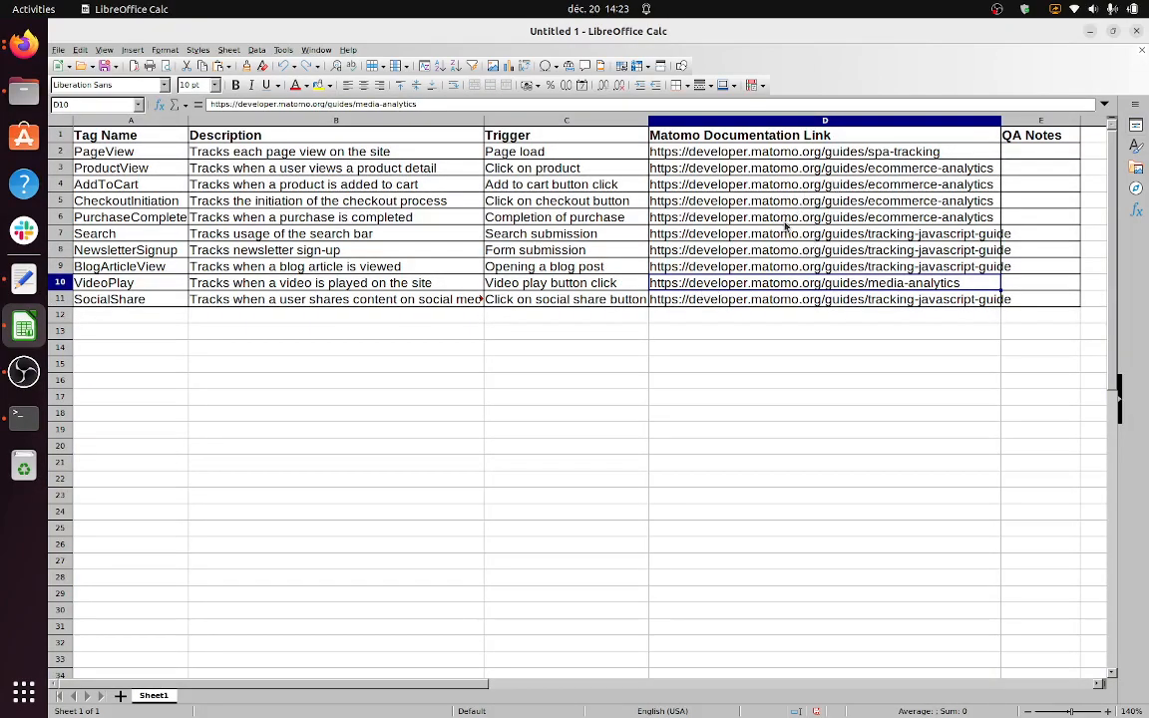
left_click(839, 188)
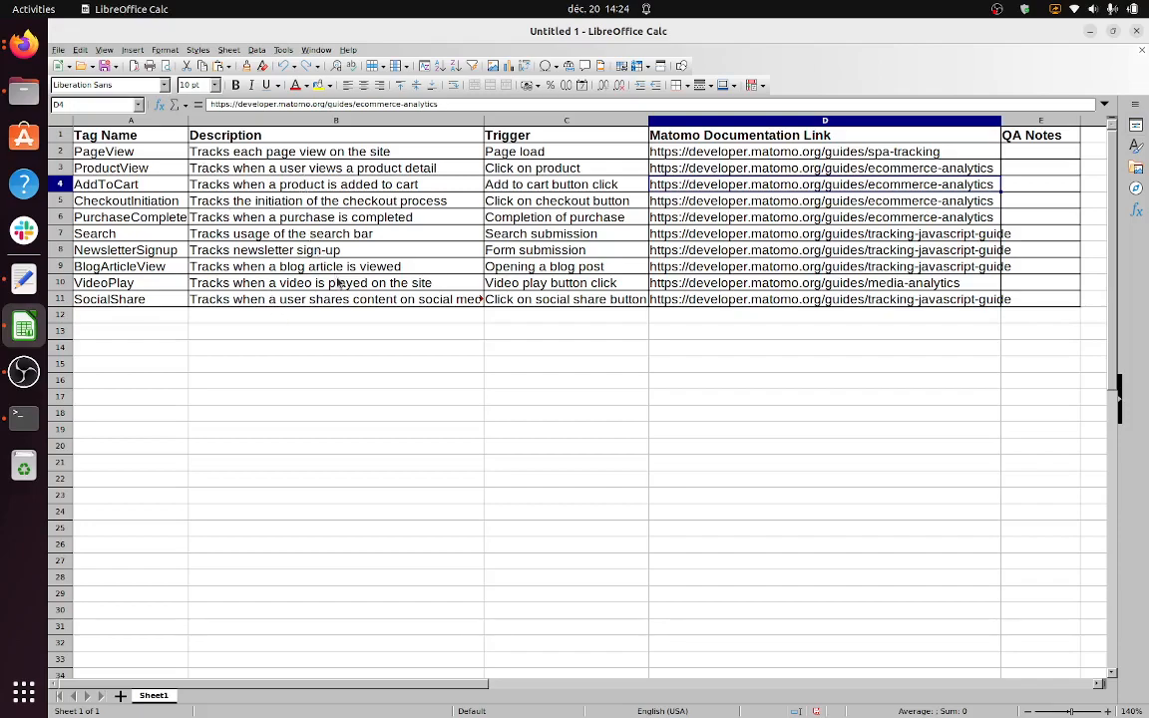
Step: Switch to ChatGPT in Firefox and begin a message with "my client is French so i need it in French, please"
left_click(24, 44)
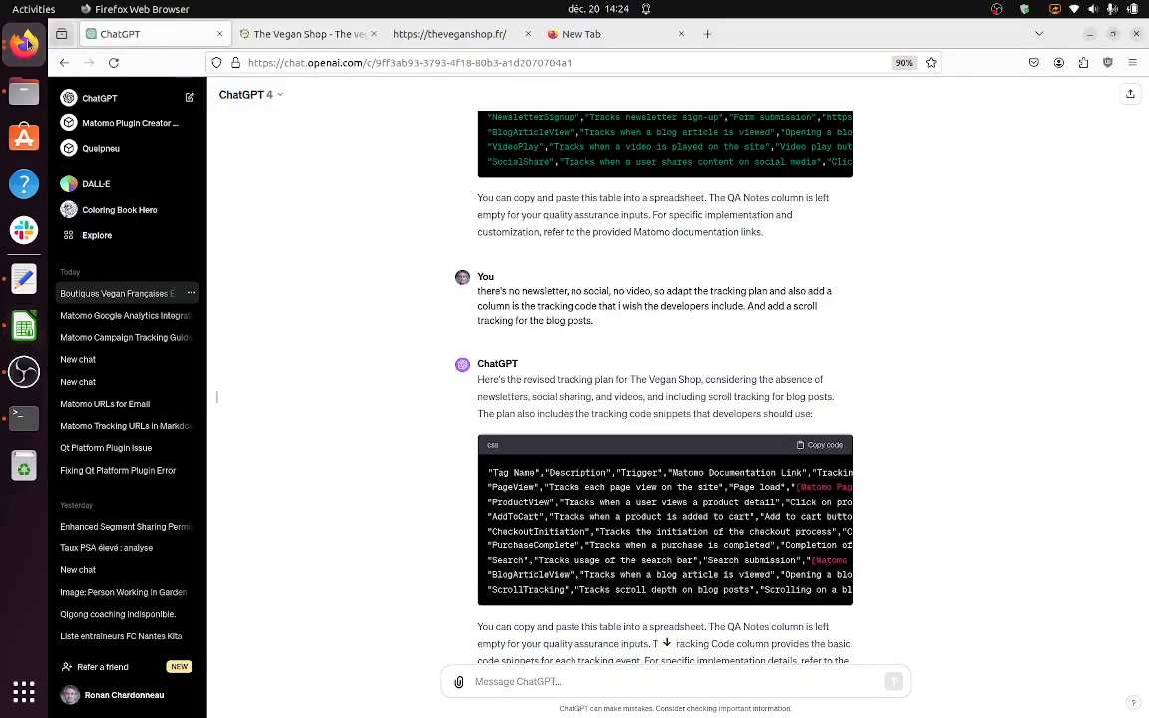
scroll(588, 554, "down", 2)
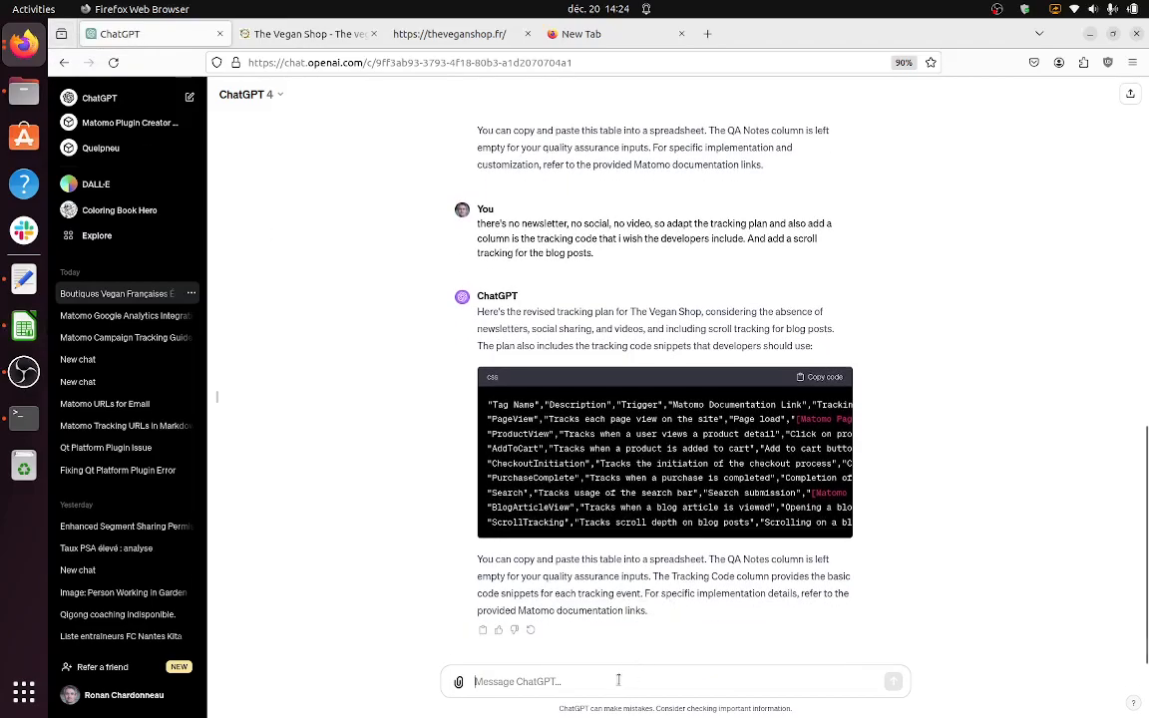
type("my")
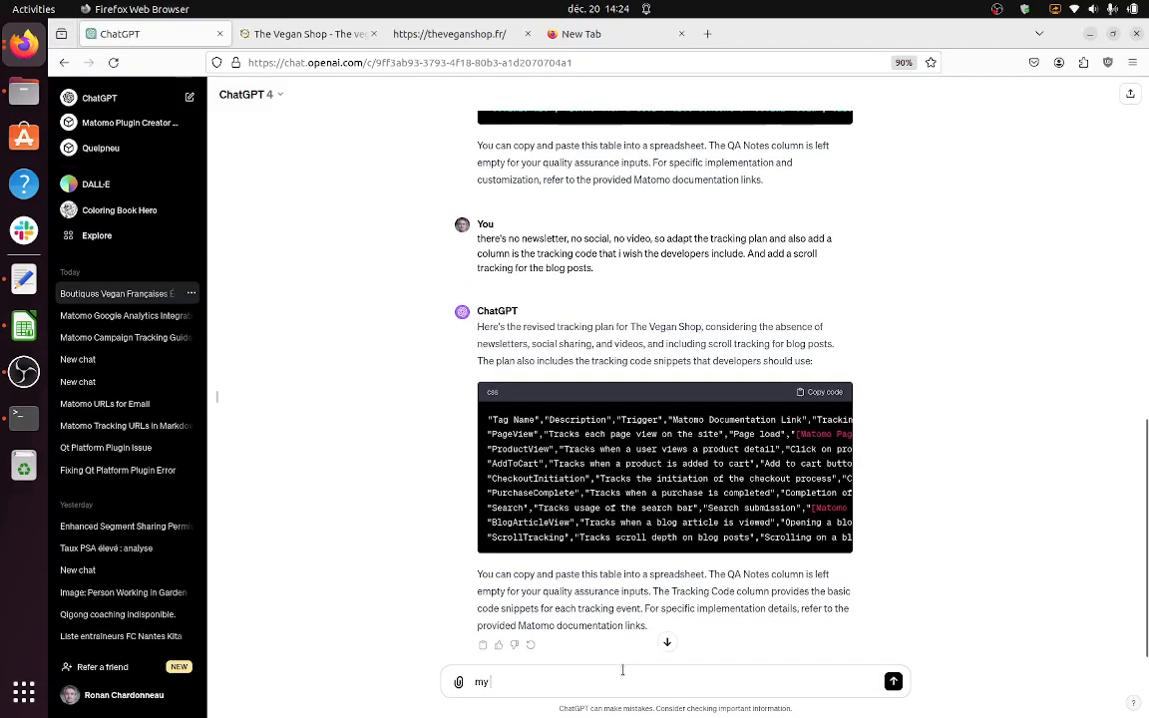
type(" client is French so i ne")
type("ed it")
type(" in Frenc")
type("h.")
key("BackSpace")
key("BackSpace")
type(", please")
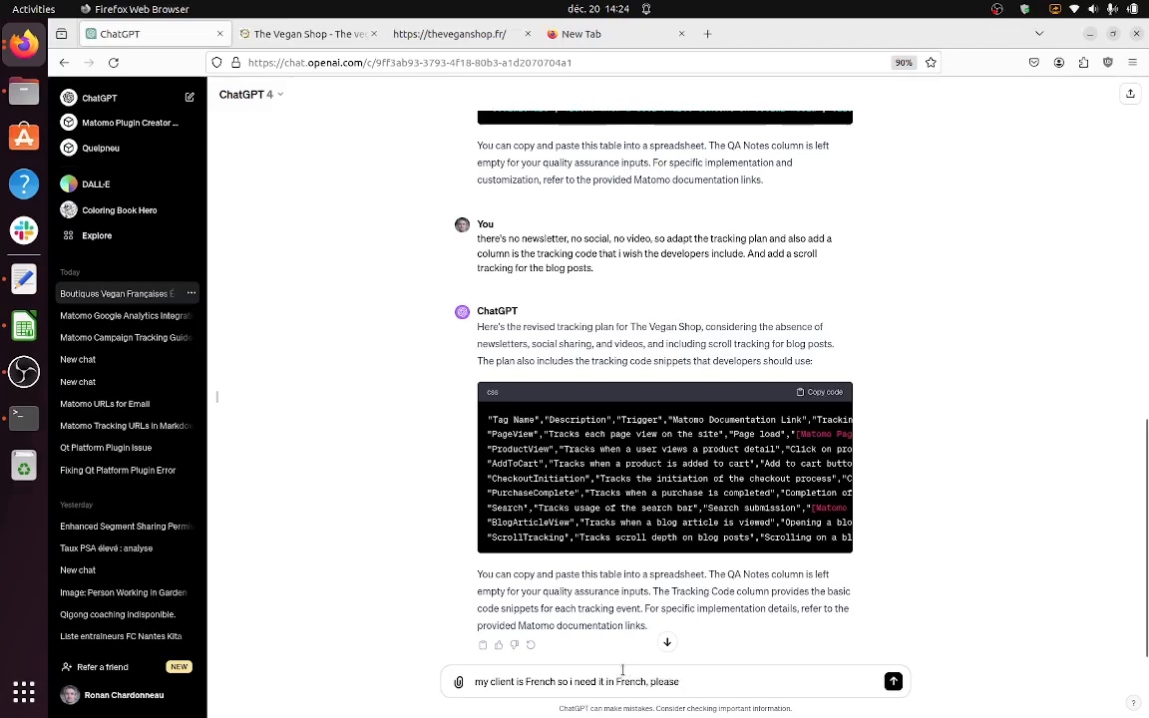
Step: Complete the message with "add me as well the name of the website in this document so as the url" and send it
type(" add me as well the name of the")
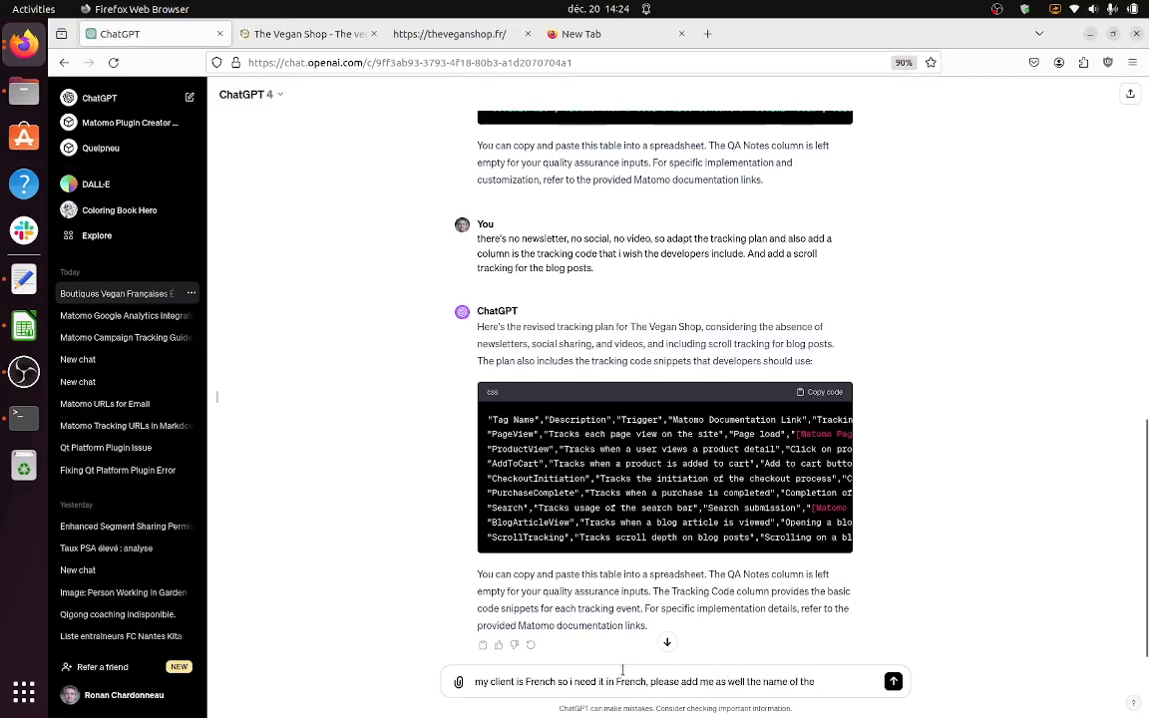
type(" website in this document so as the su")
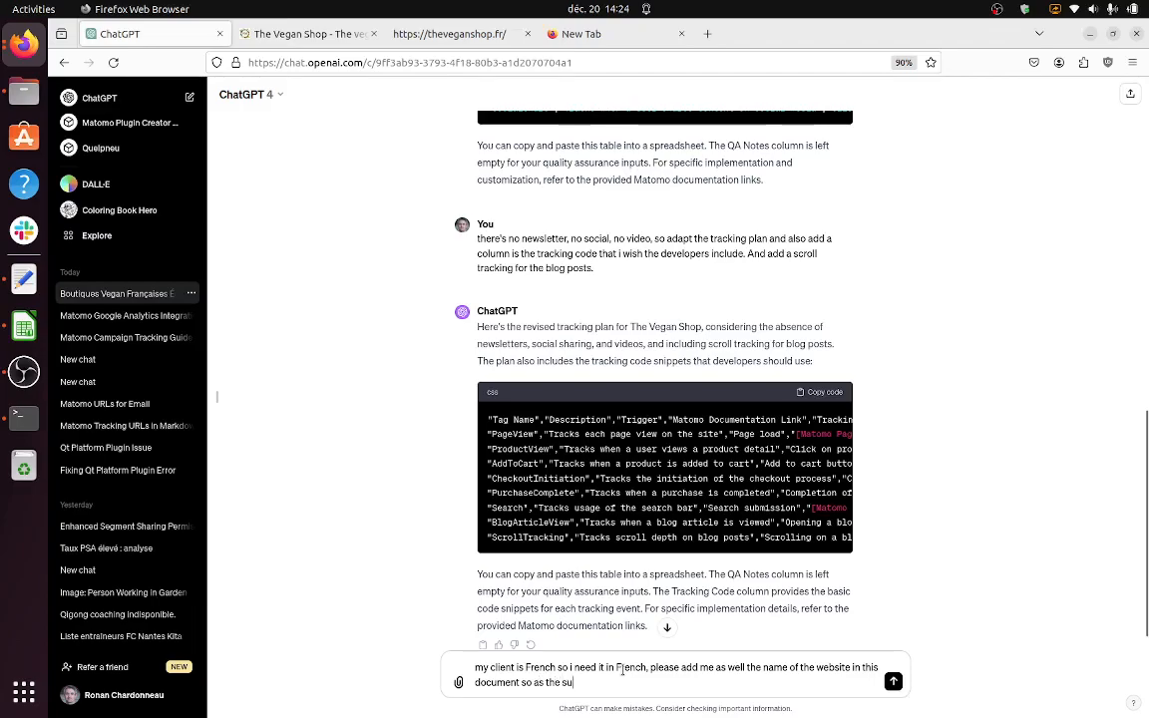
key("Return")
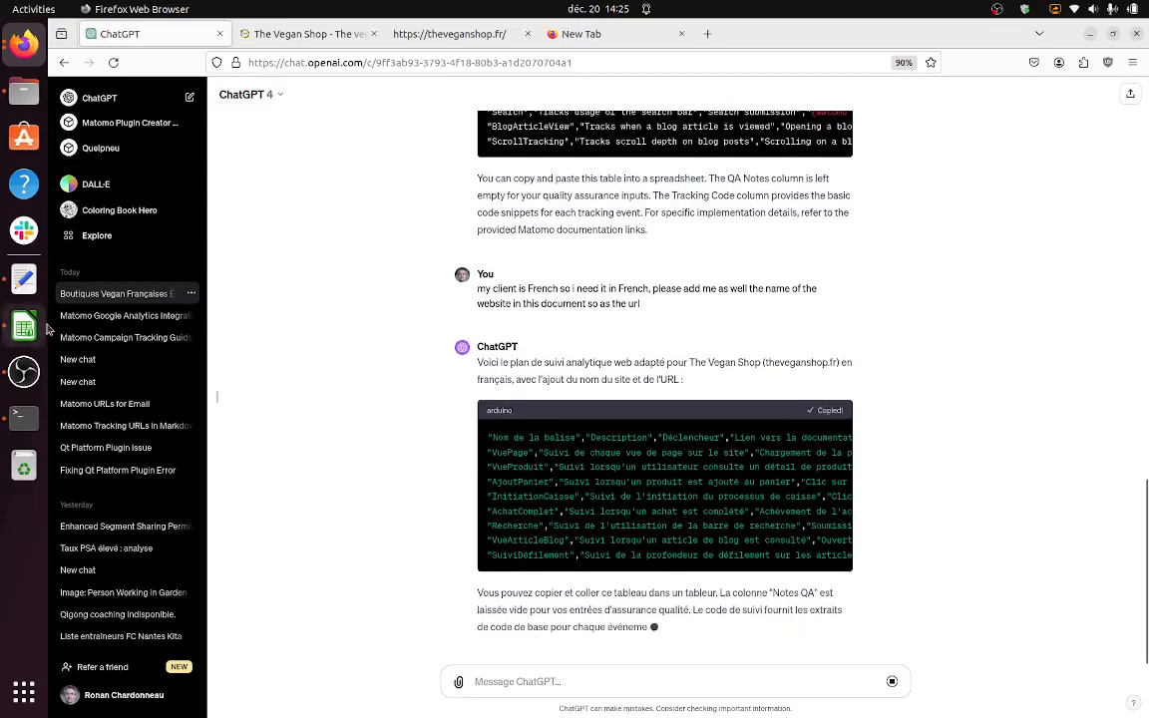
Step: Switch to LibreOffice Calc and clear all contents of the tracking plan sheet
left_click(14, 333)
left_click(223, 237)
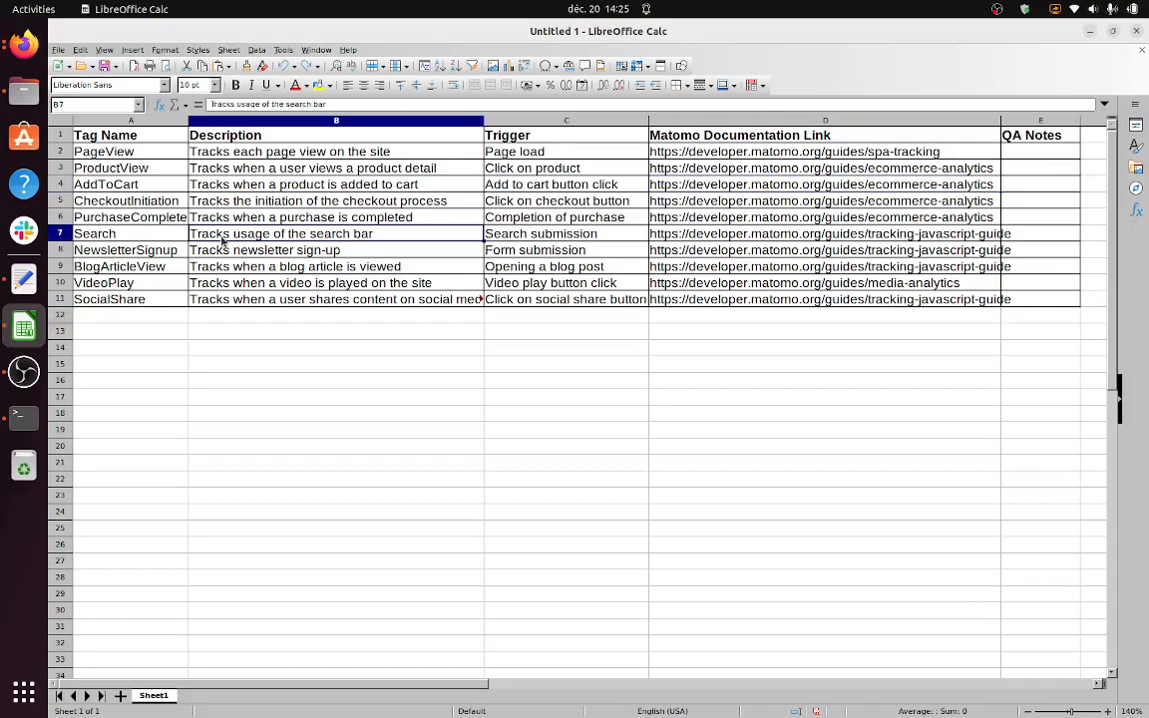
key("ctrl+a")
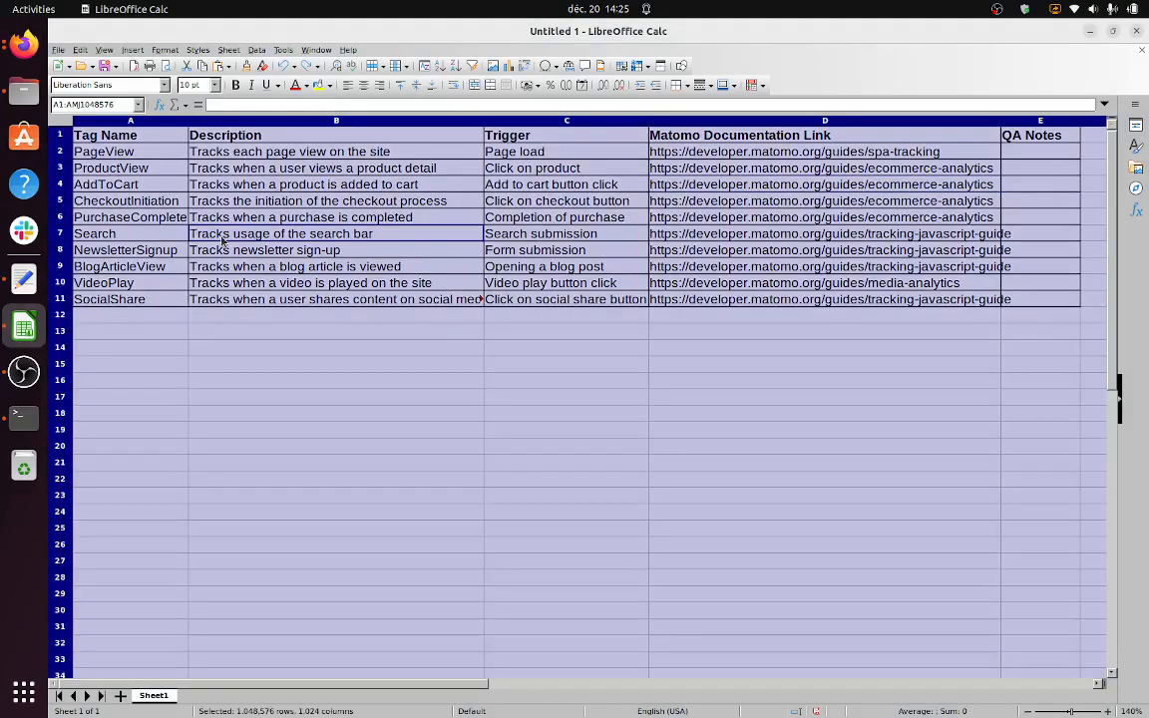
key("Delete")
Step: Paste the copied French tracking plan at cell A1 as comma-separated text
left_click(108, 136)
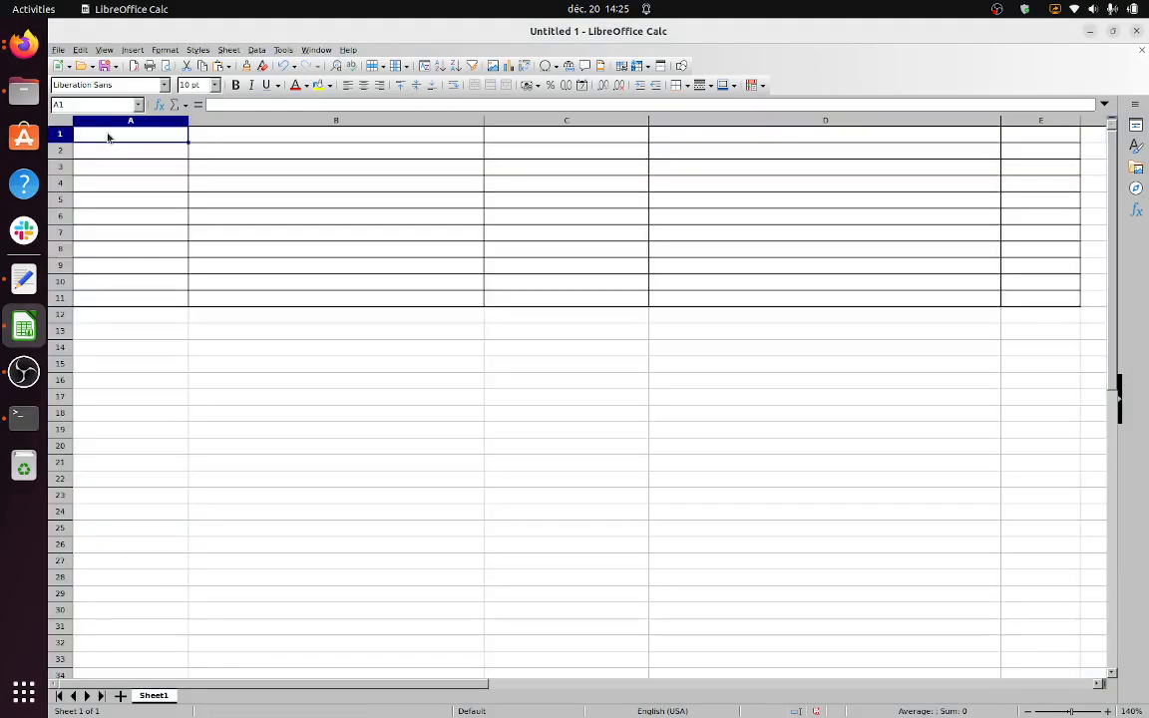
key("ctrl+v")
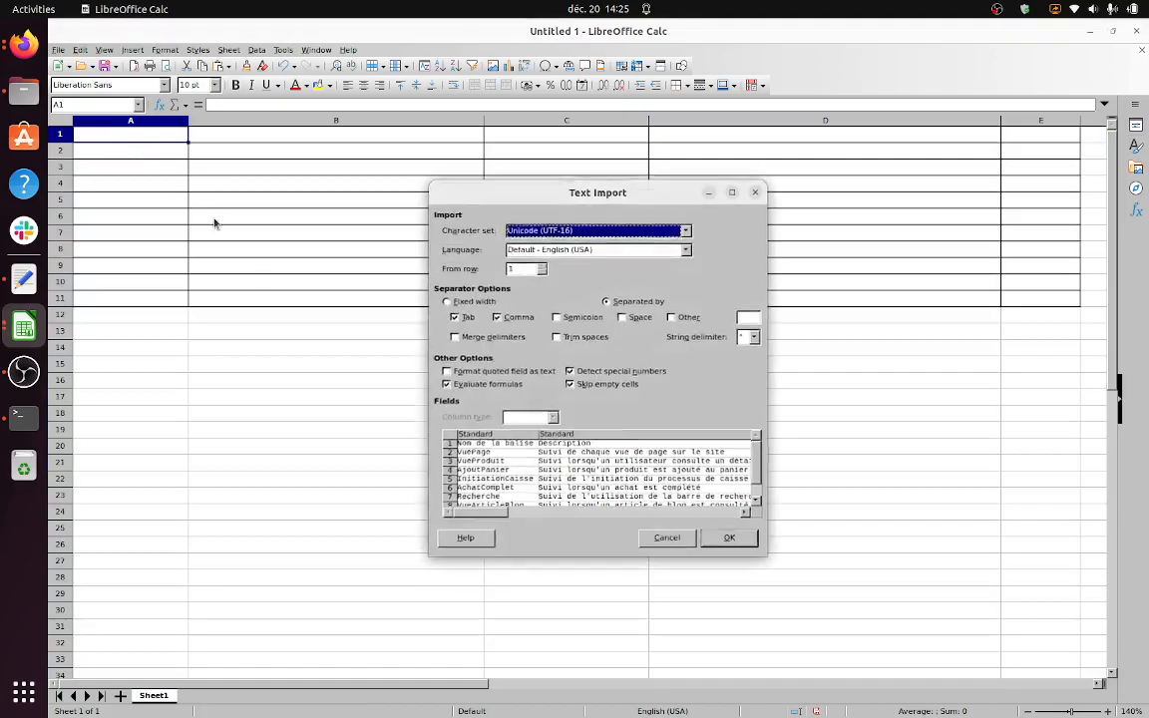
left_click(710, 538)
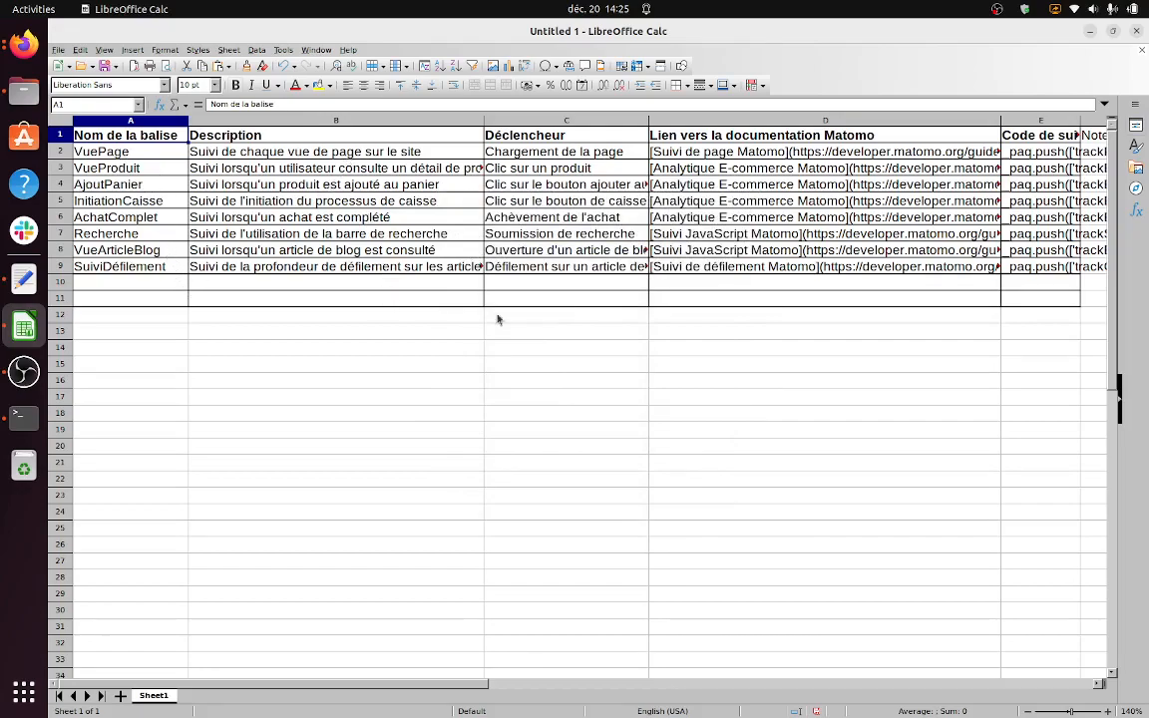
Step: Examine the French plan's documentation links, tracking codes and Notes QA column, and return to the Recherche tag in the first column
left_click(727, 250)
key("Right")
key("Right")
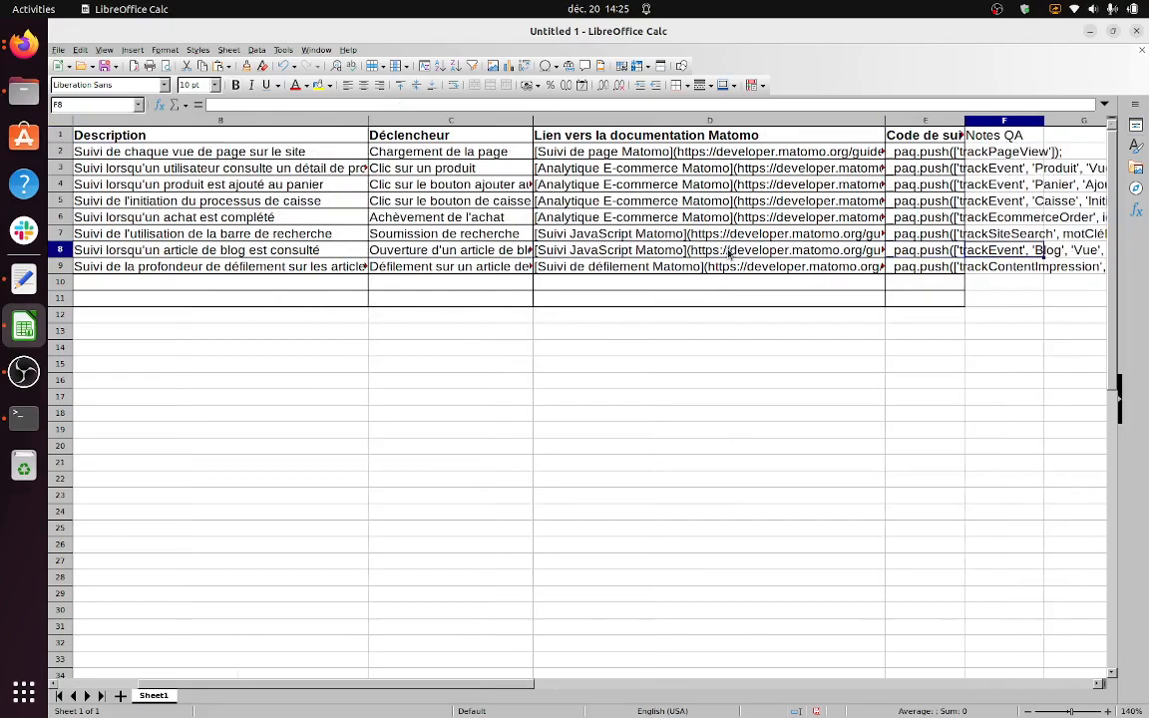
key("Right")
key("Right")
key("Right")
key("Right")
key("Right")
key("Right")
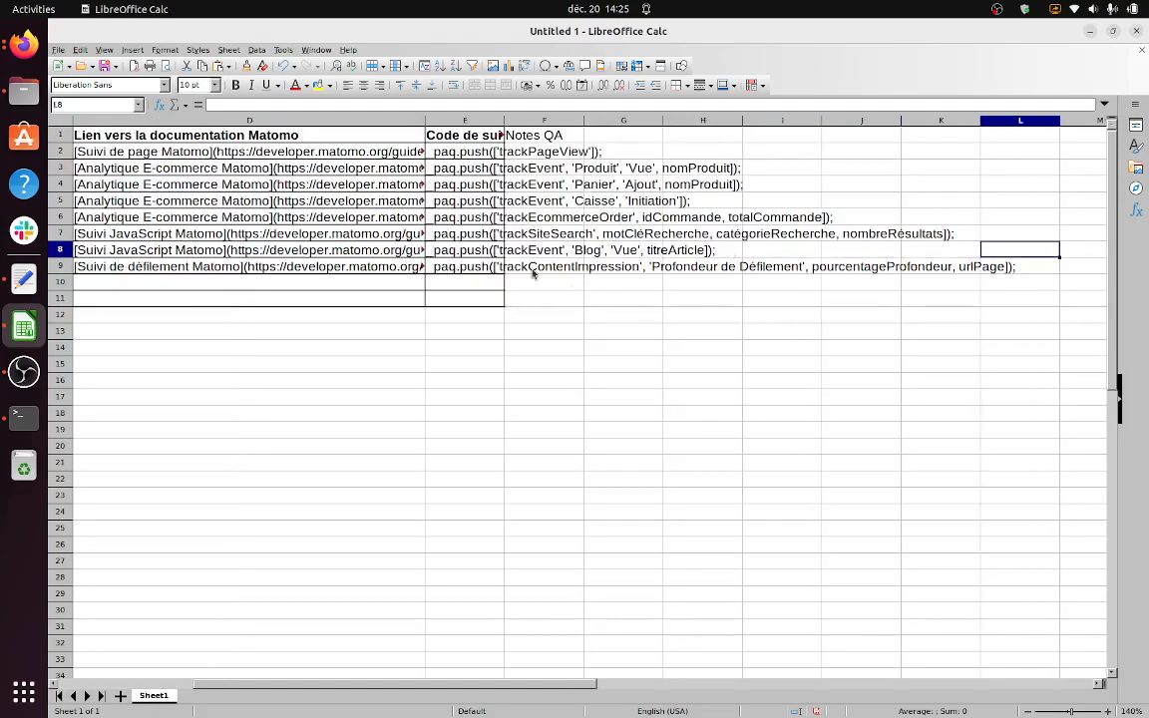
left_click(575, 239)
key("Left")
key("Home")
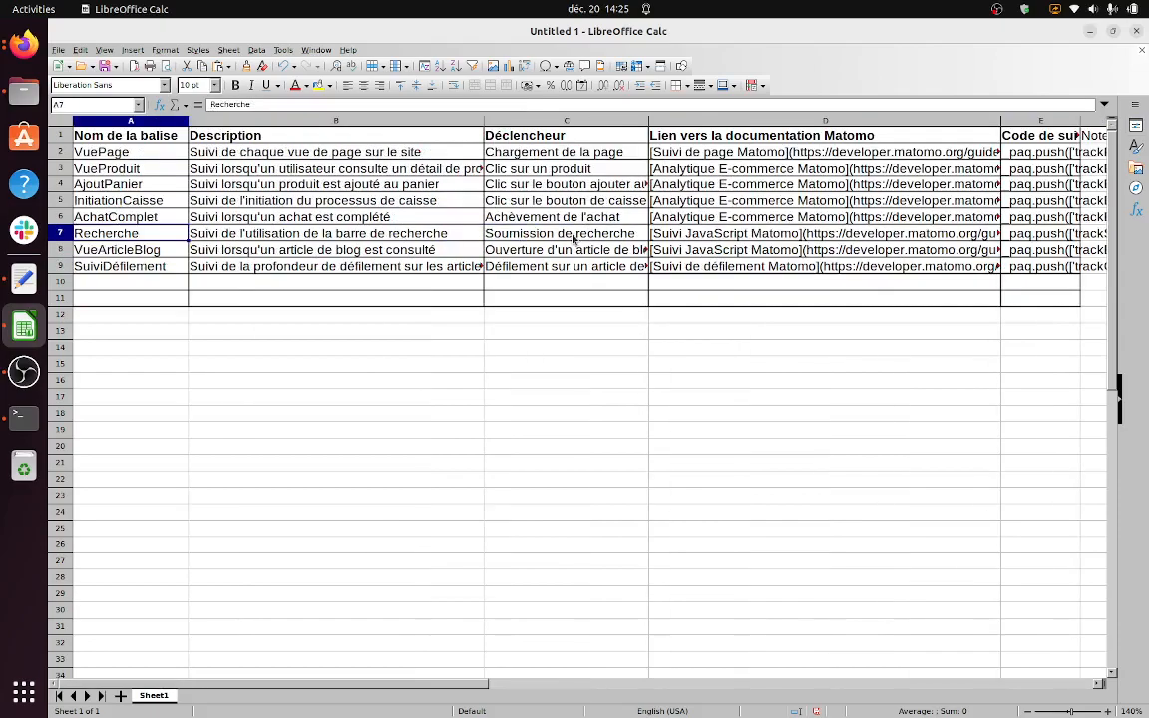
Step: Switch to ChatGPT in Firefox and check the website name and URL in the French reply's introduction
key("alt+Tab")
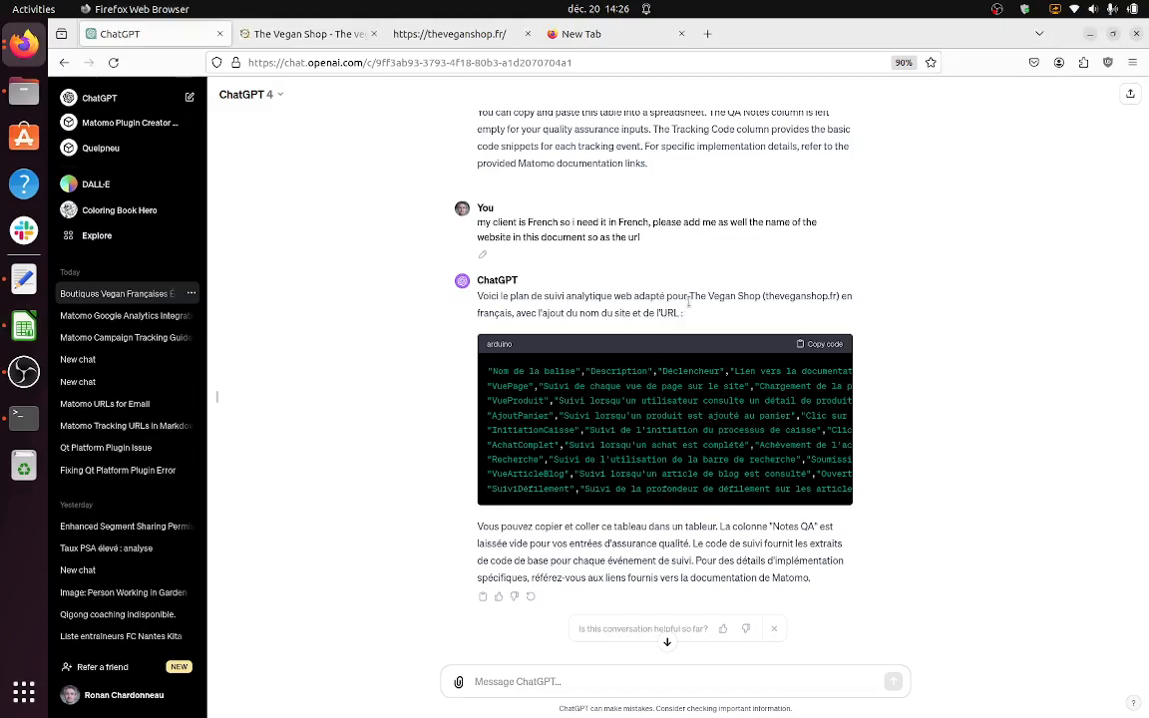
left_click_drag(779, 296, 689, 297)
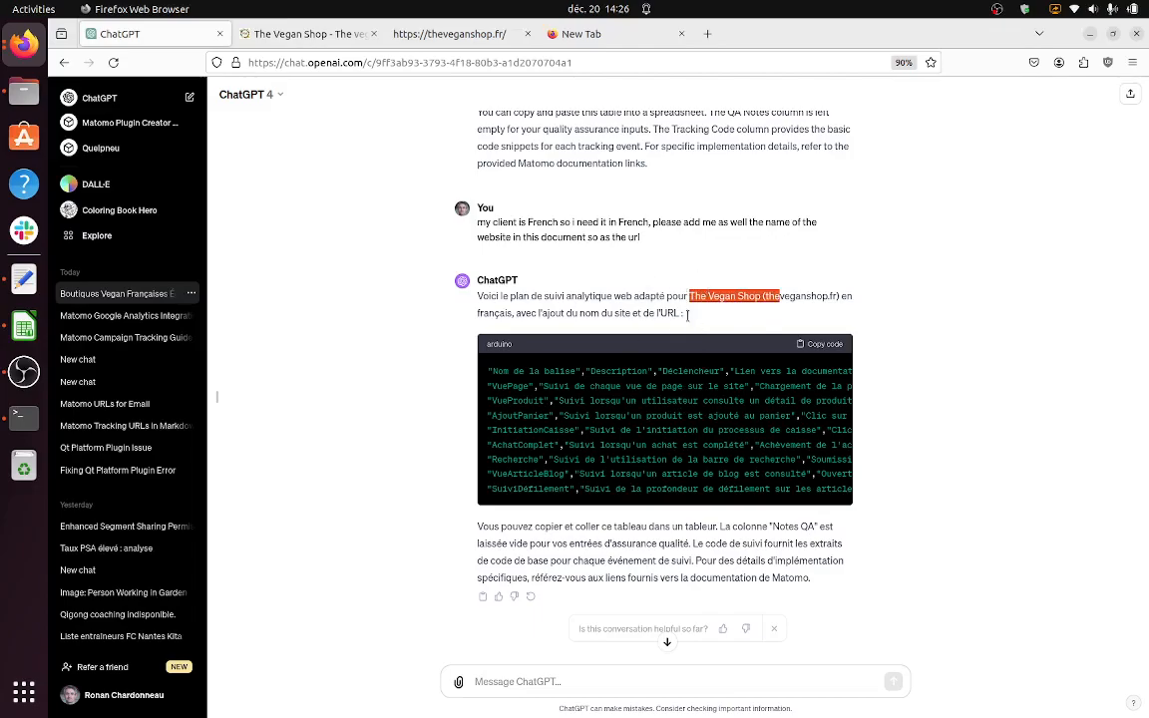
scroll(670, 284, "up", 1)
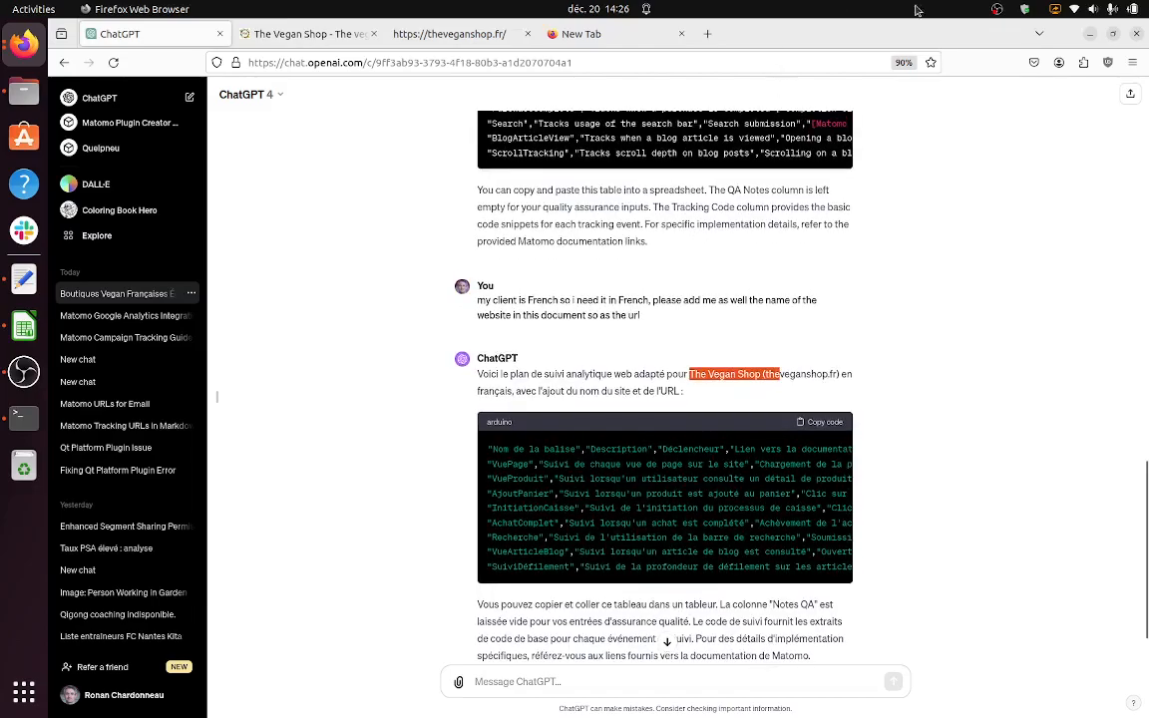